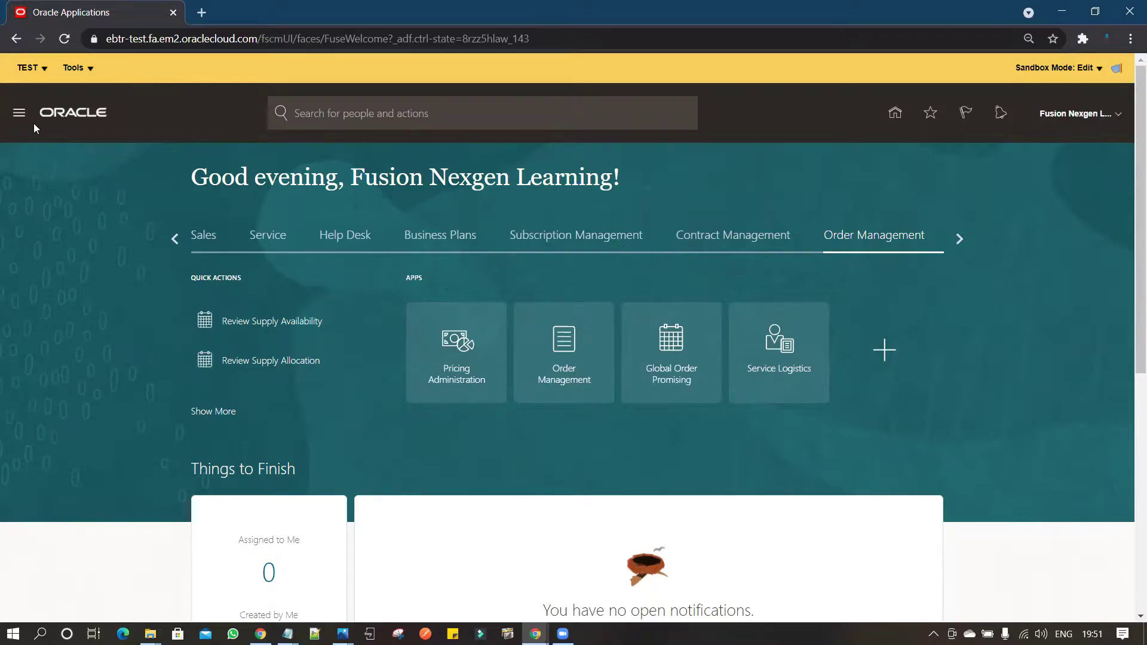
Open the user accounts page of the Security Console.
left_click(18, 113)
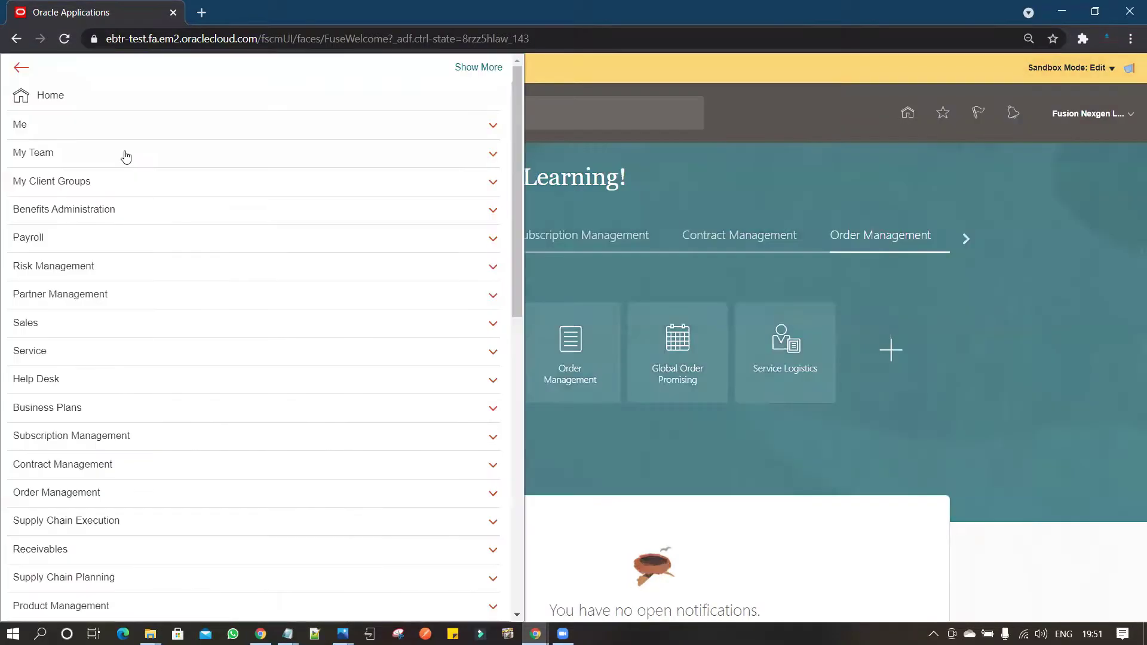
left_click_drag(517, 202, 523, 525)
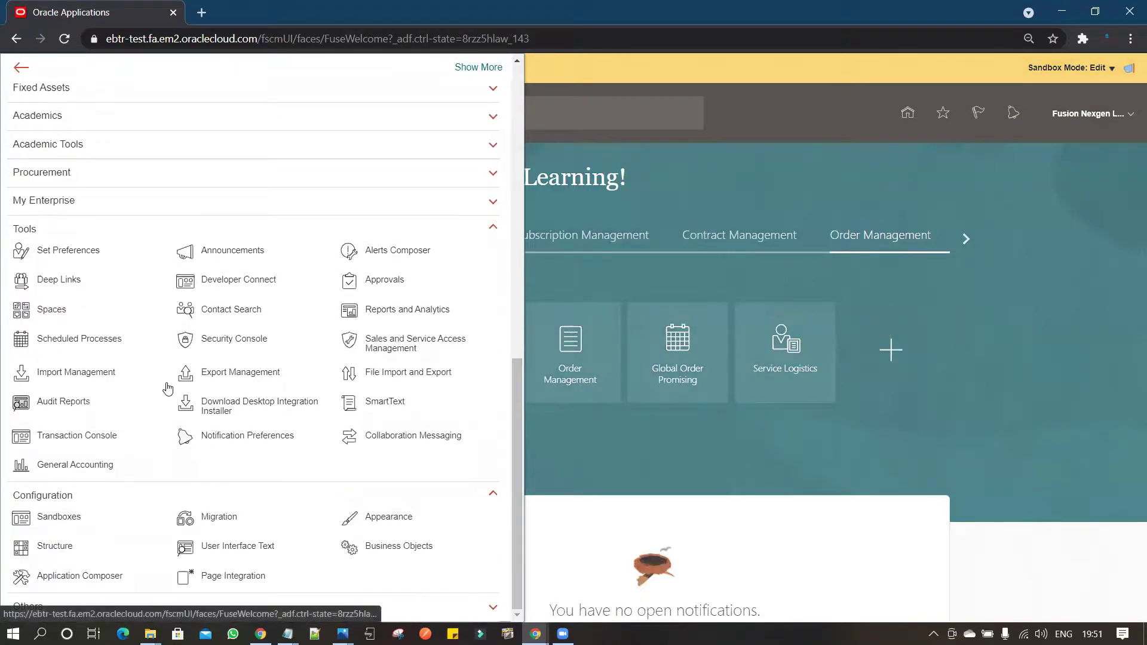
left_click(230, 340)
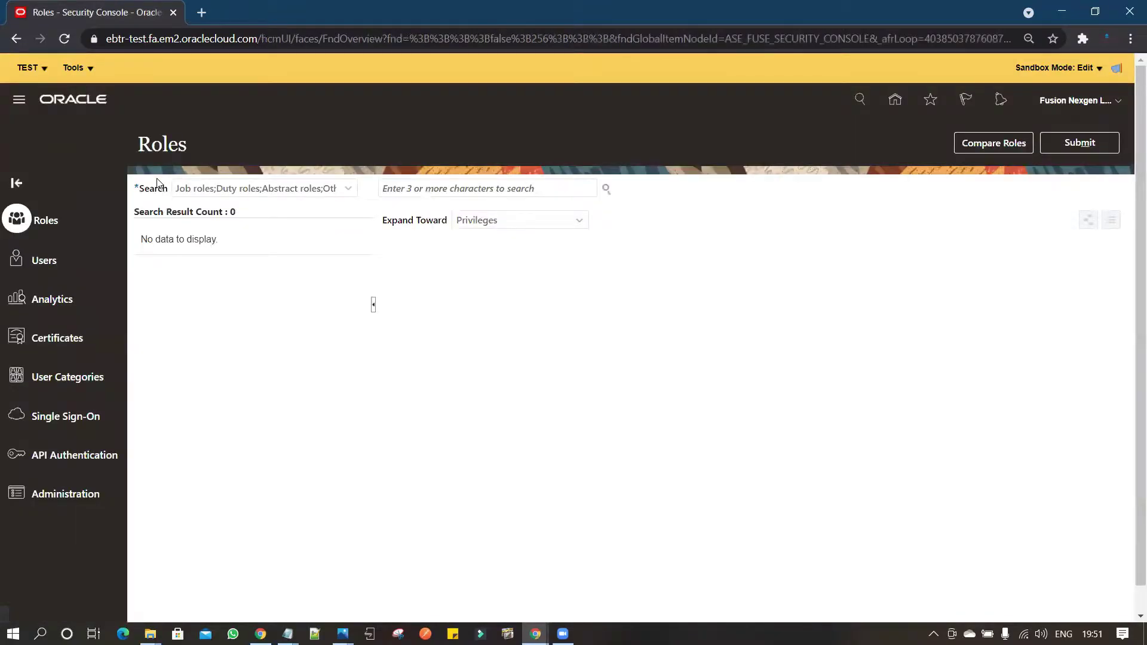
left_click(45, 263)
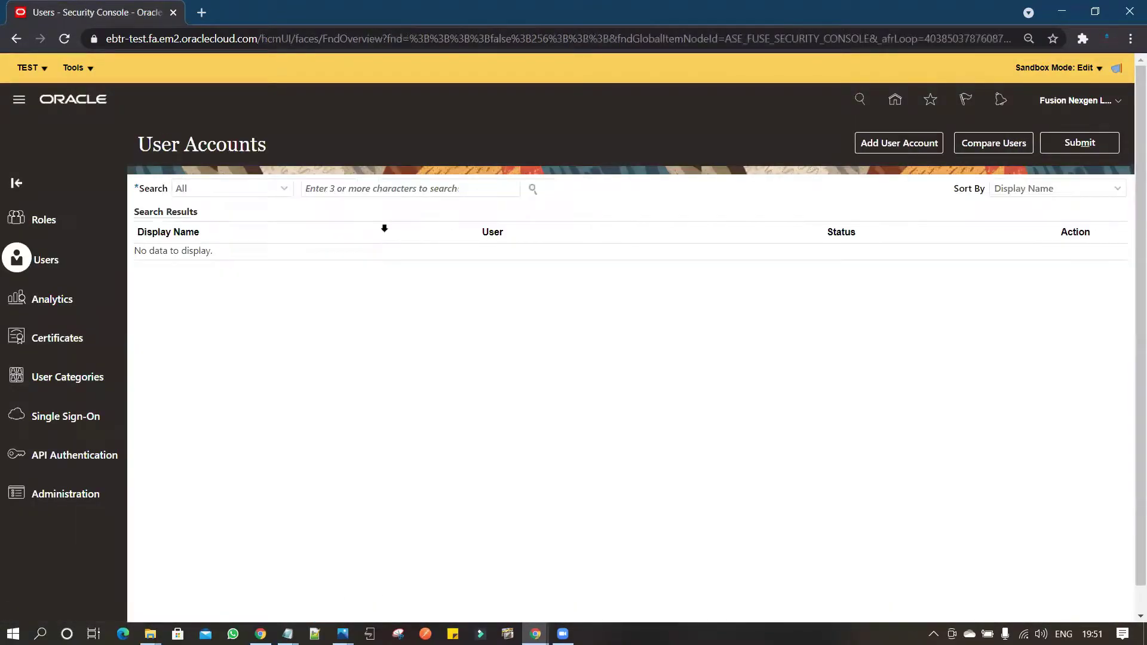
Search the user accounts for "Fusion" and open the details of the Fusion, Nexgen Learning account.
left_click(405, 185)
type("Fusion")
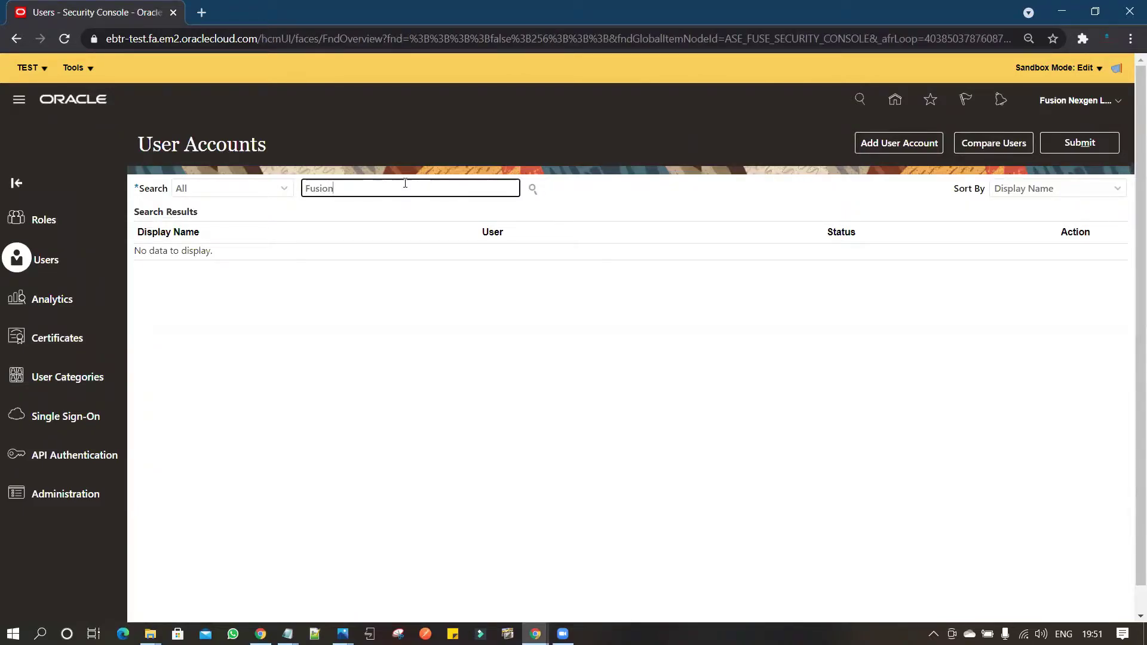
left_click(532, 188)
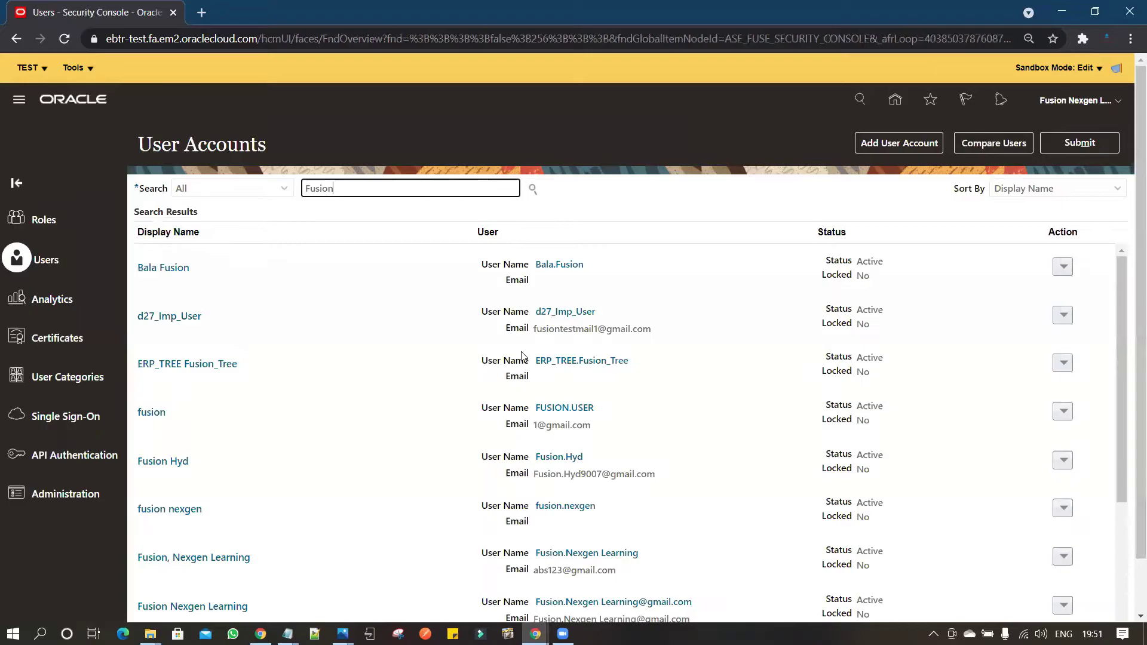
left_click(206, 558)
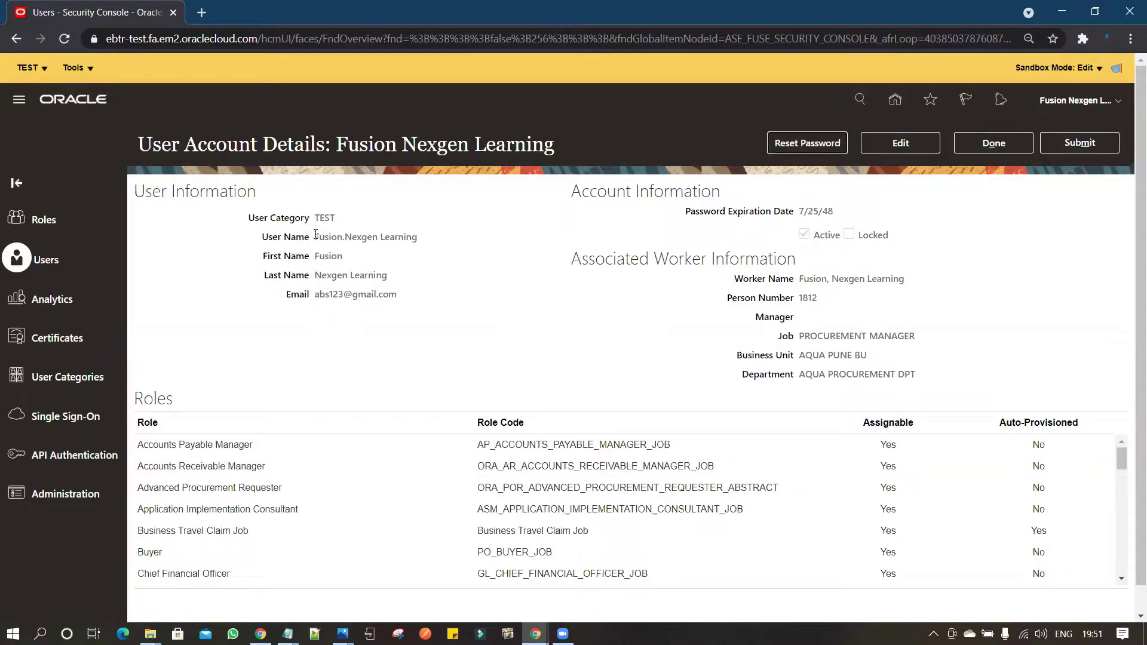
Copy the account's user name and paste it into a new Notepad document.
left_click_drag(315, 237, 420, 239)
key("ctrl+c")
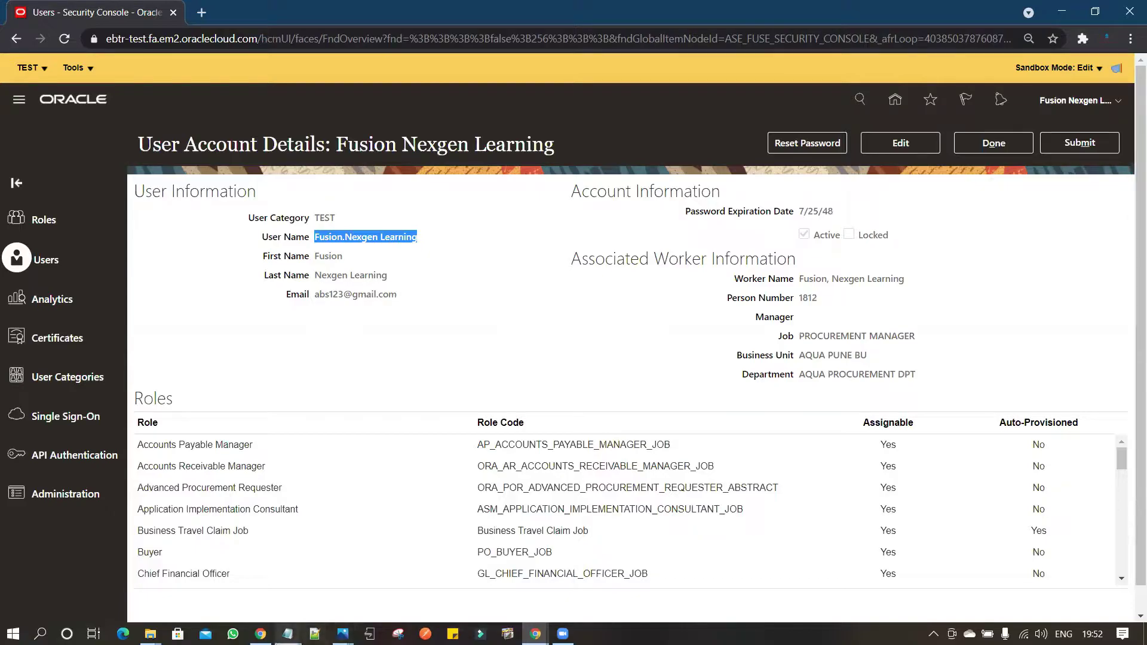
mouse_move(287, 633)
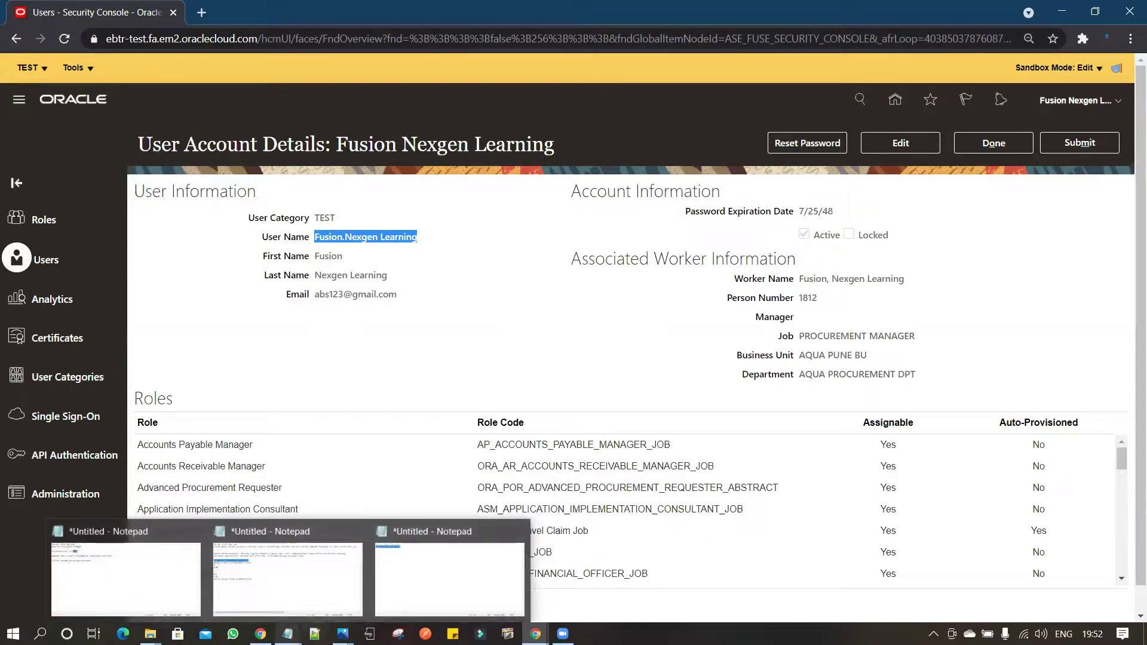
right_click(287, 634)
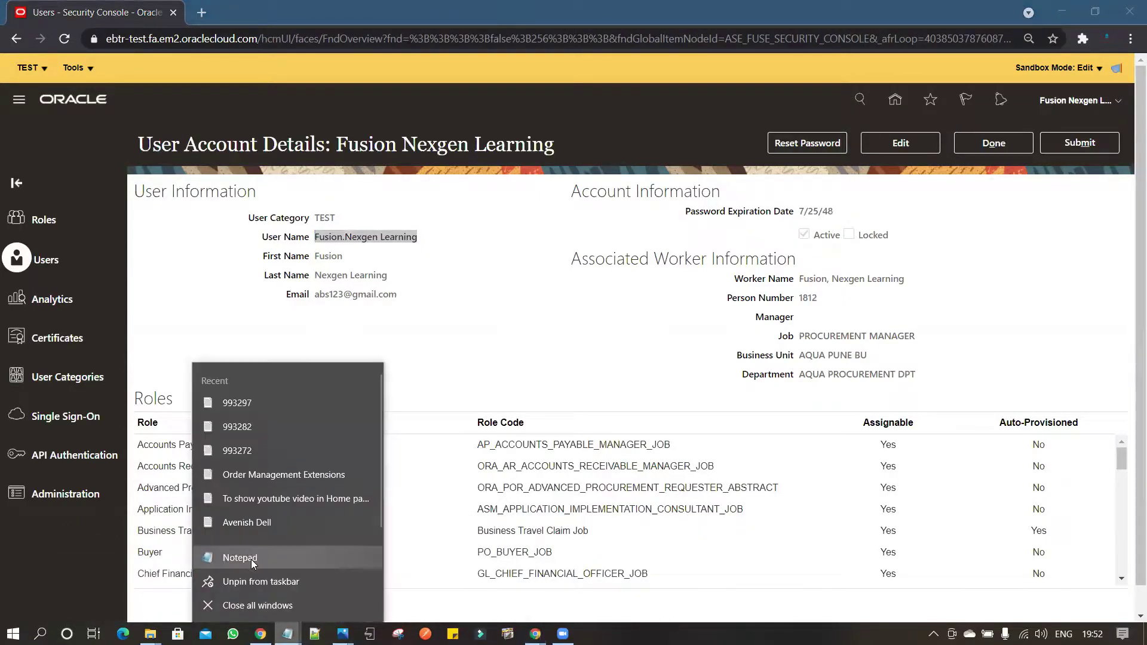
left_click(251, 559)
key("ctrl+v")
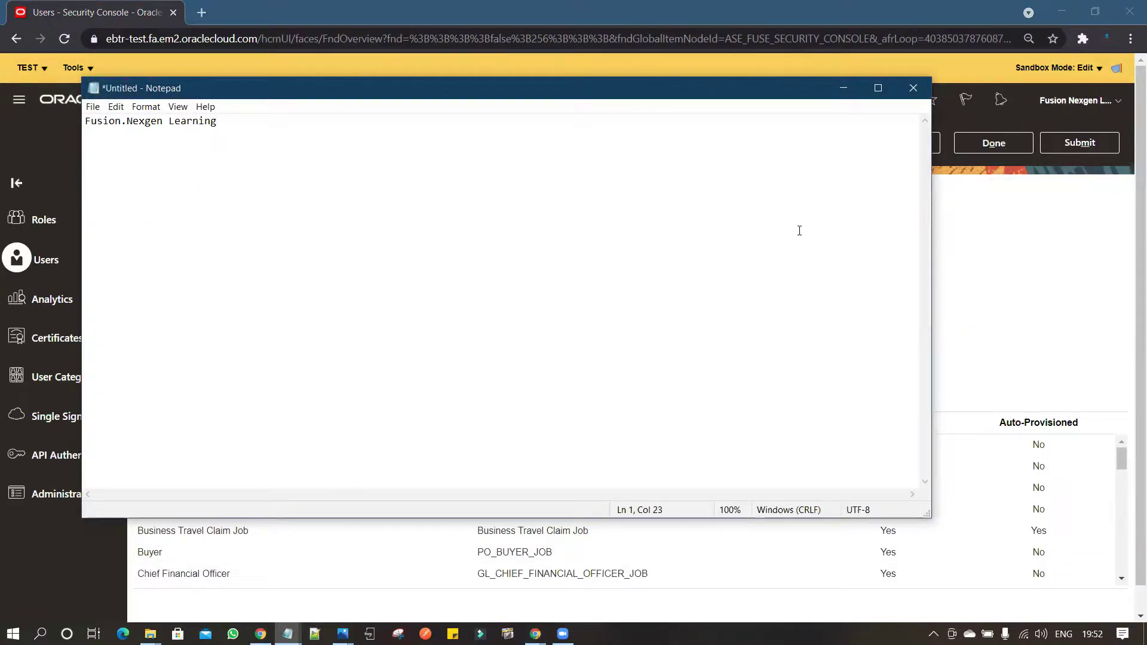
Switch back to Oracle Applications and start a new order in Order Management.
left_click(993, 260)
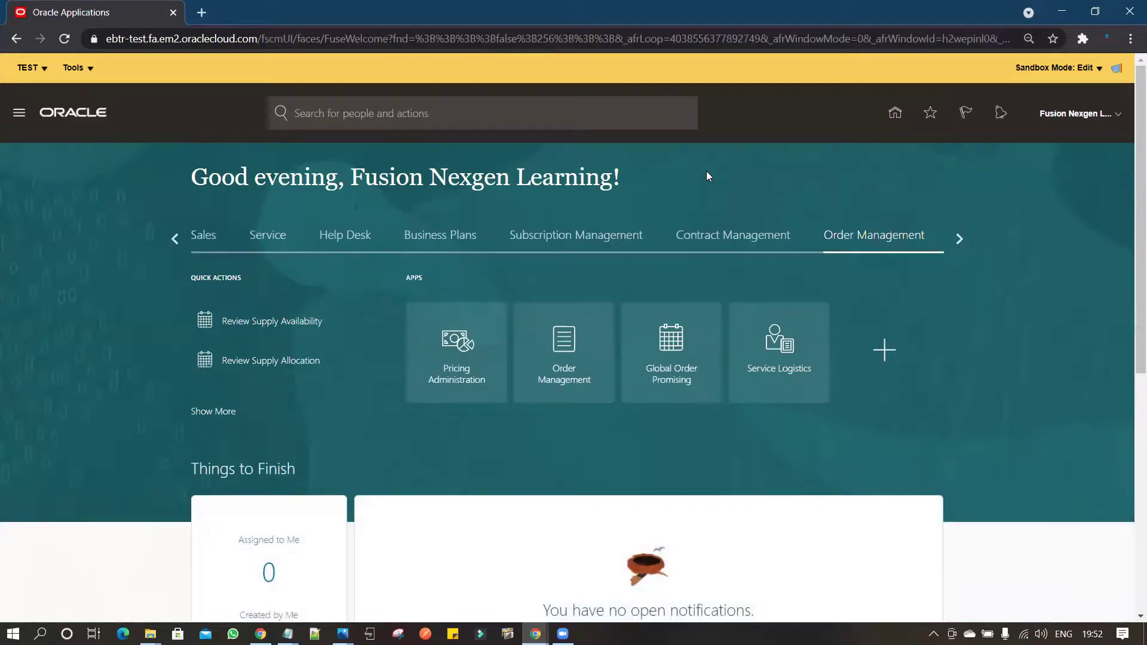
left_click(565, 362)
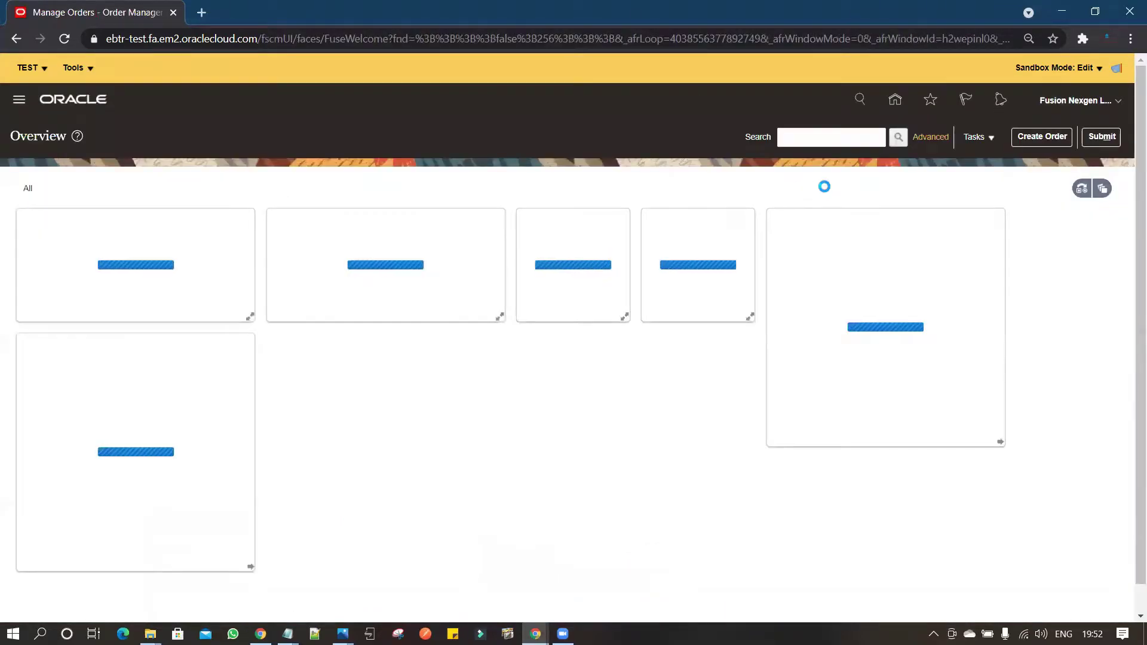
left_click(1042, 138)
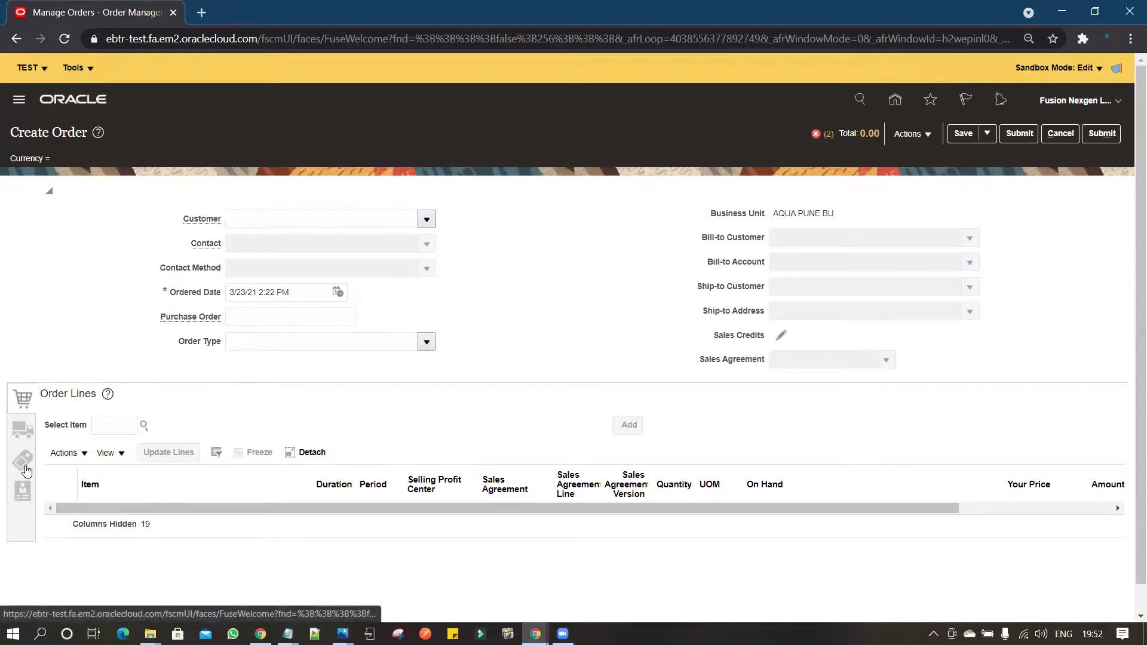
Show the Shipping section of the order's shipment details and go to the Shipping Instructions field.
left_click(26, 431)
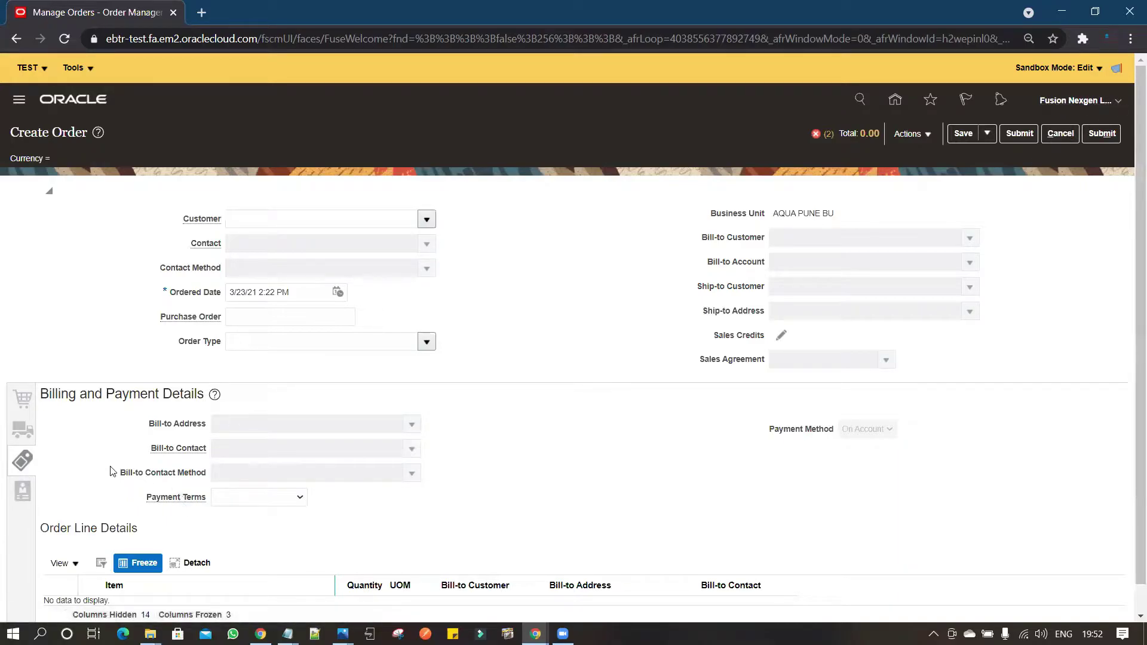
left_click(20, 435)
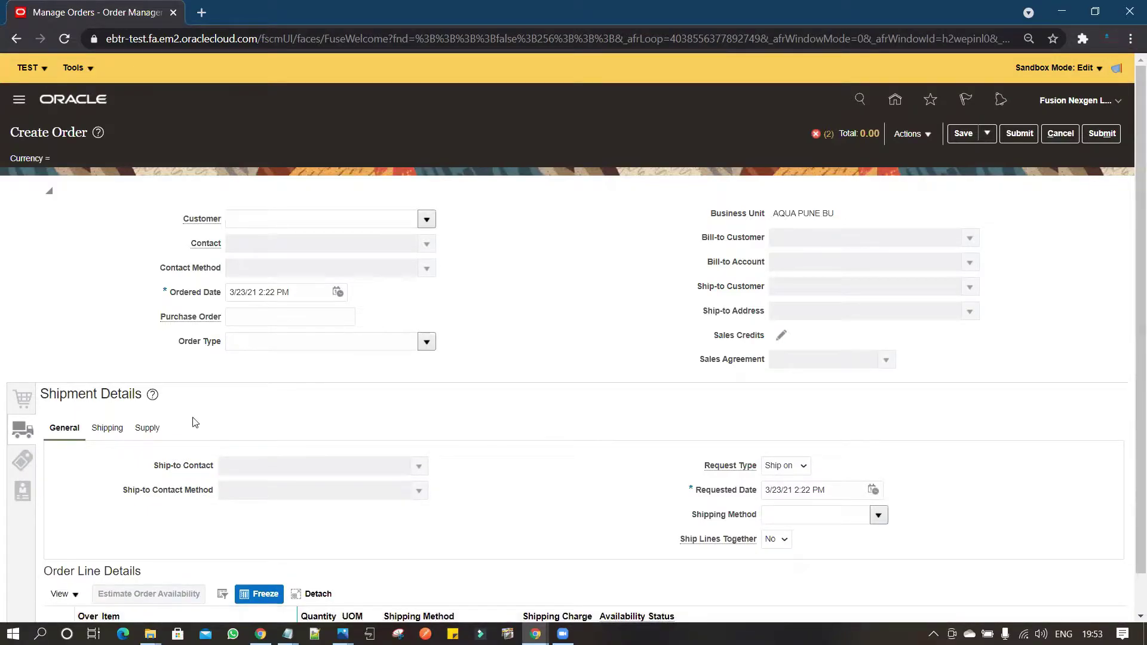
left_click(117, 435)
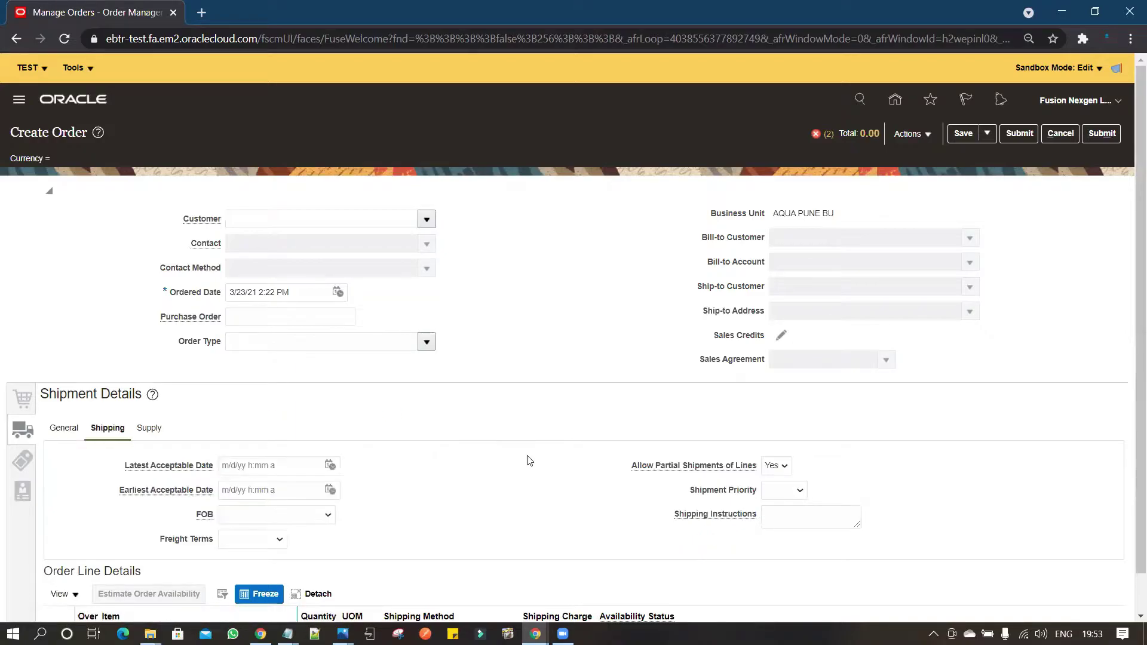
left_click(795, 522)
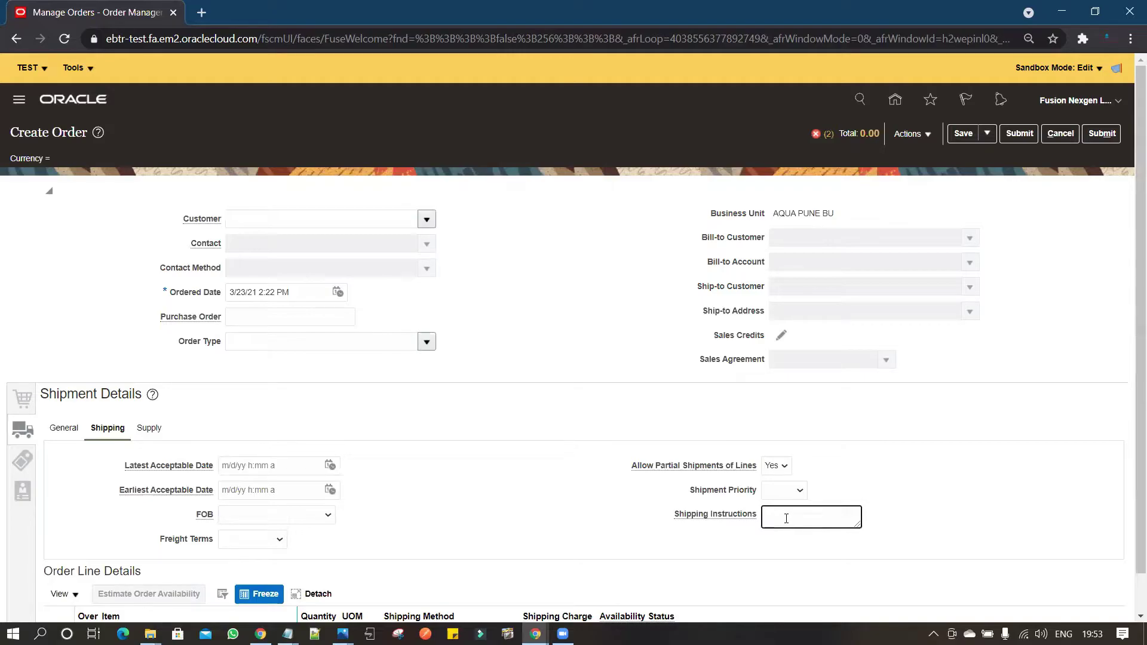
Open the Create Order page for page editing in Structure mode.
left_click(1118, 106)
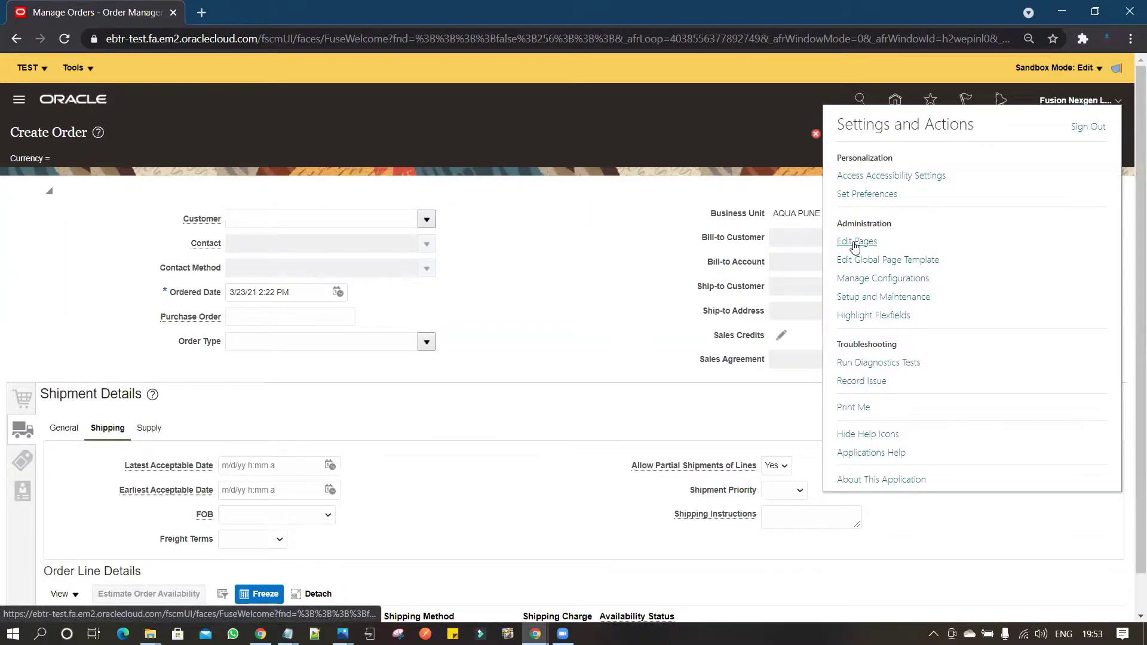
left_click(855, 245)
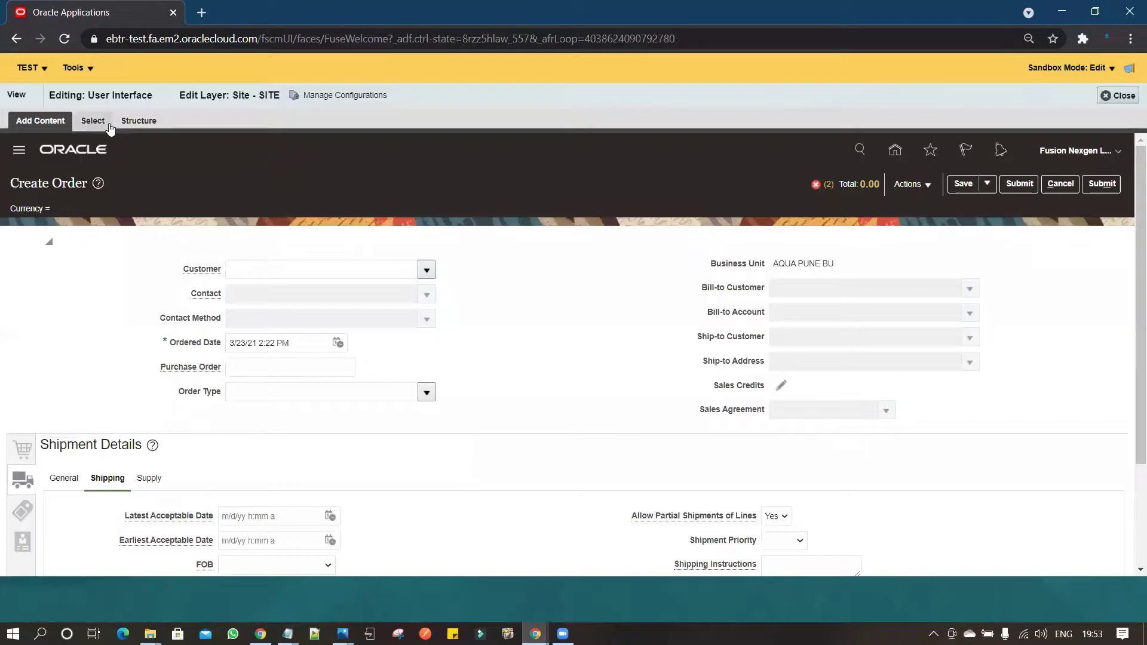
left_click(139, 120)
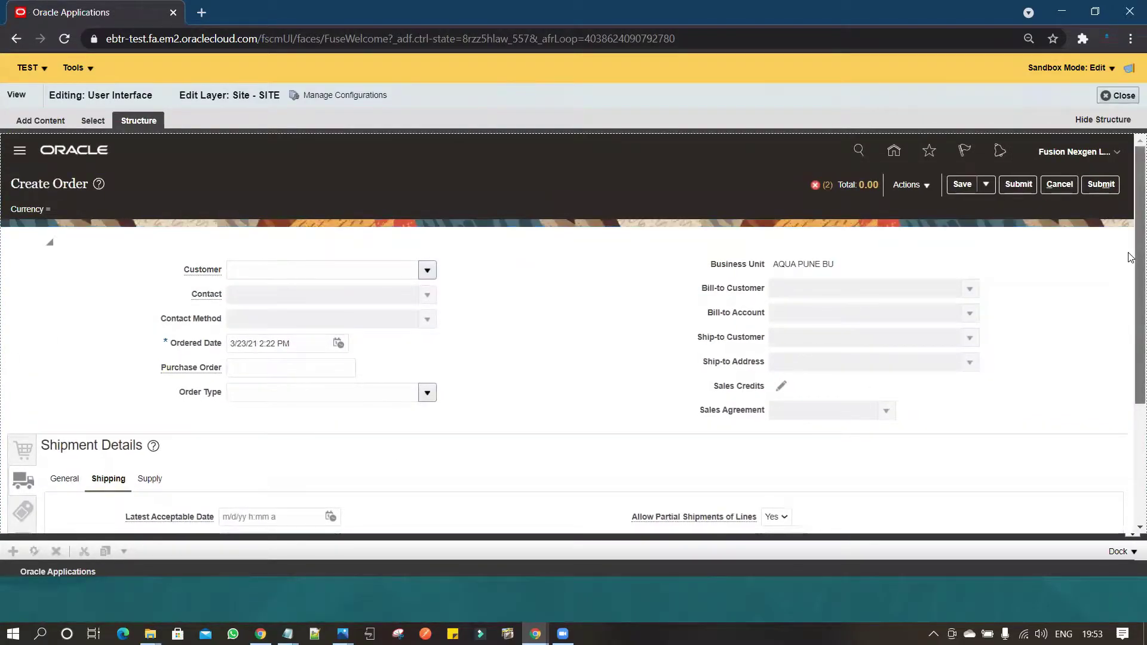
Select the Shipping Instructions field for editing, confirming the shared task flow edit with Do not ask next time enabled.
scroll(1130, 256, "down", 3)
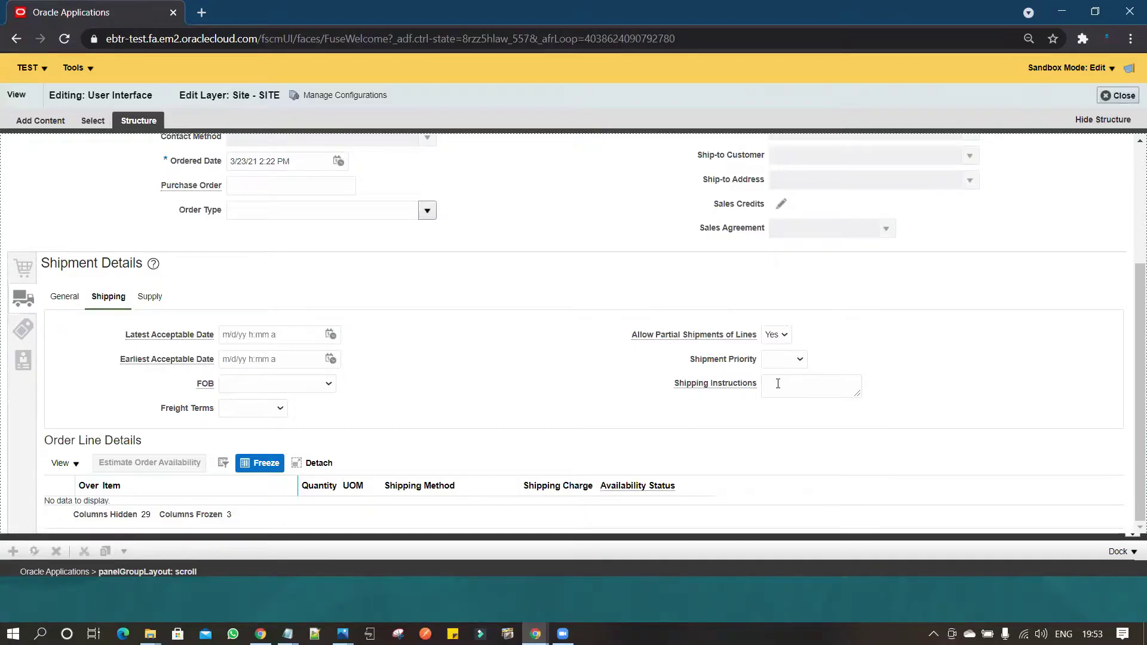
left_click(771, 384)
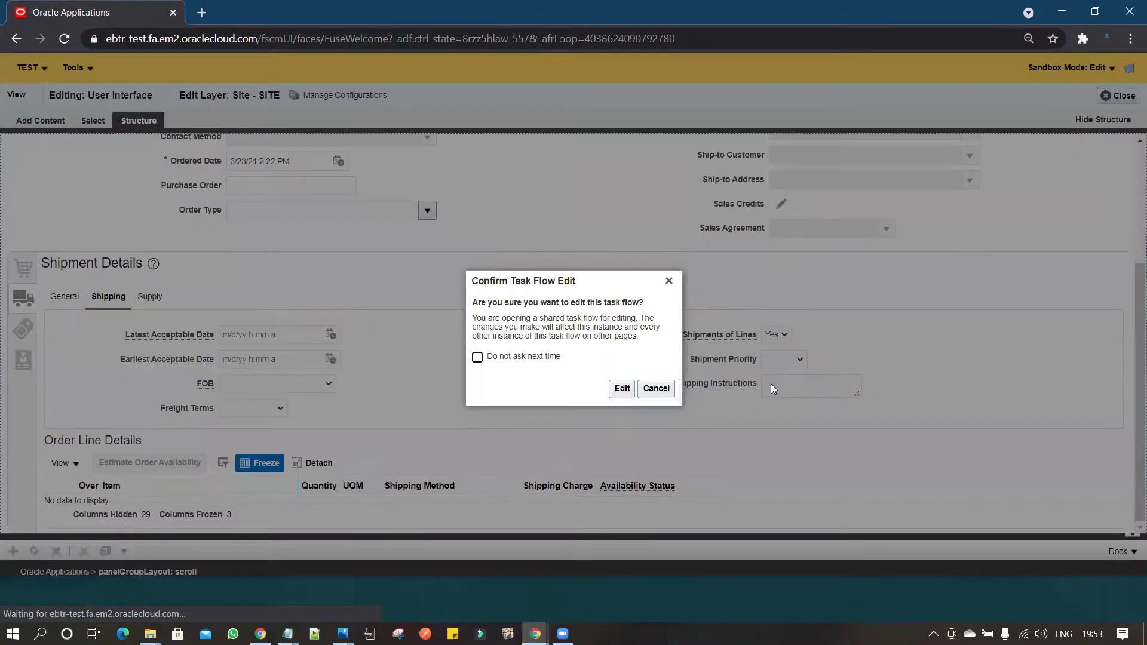
left_click(517, 358)
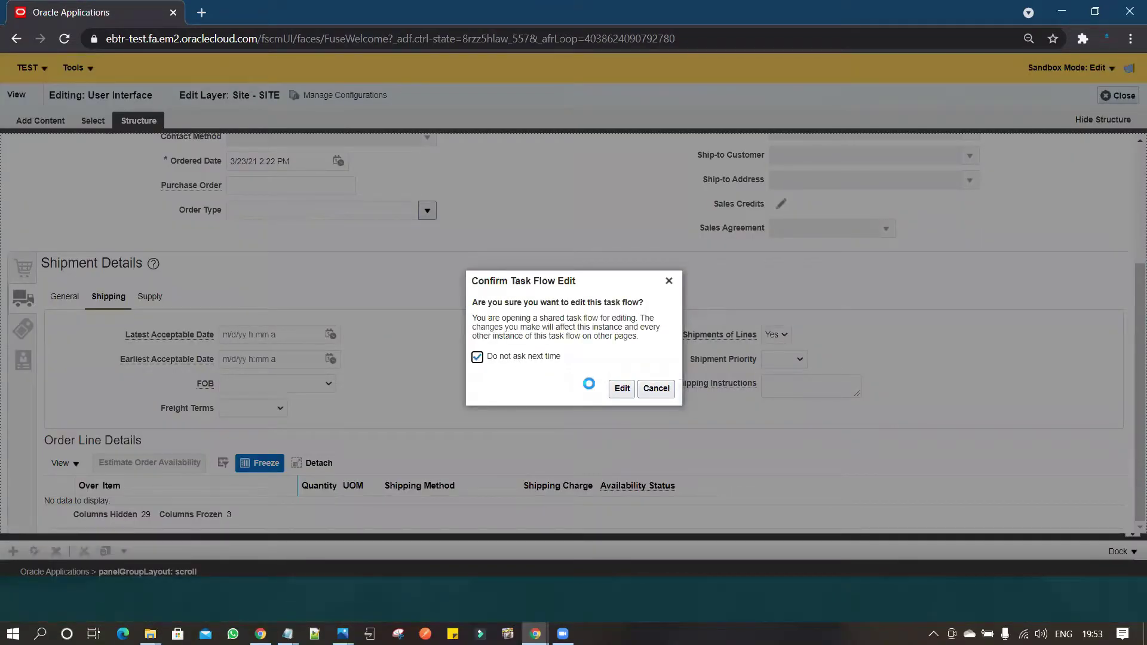
left_click(621, 390)
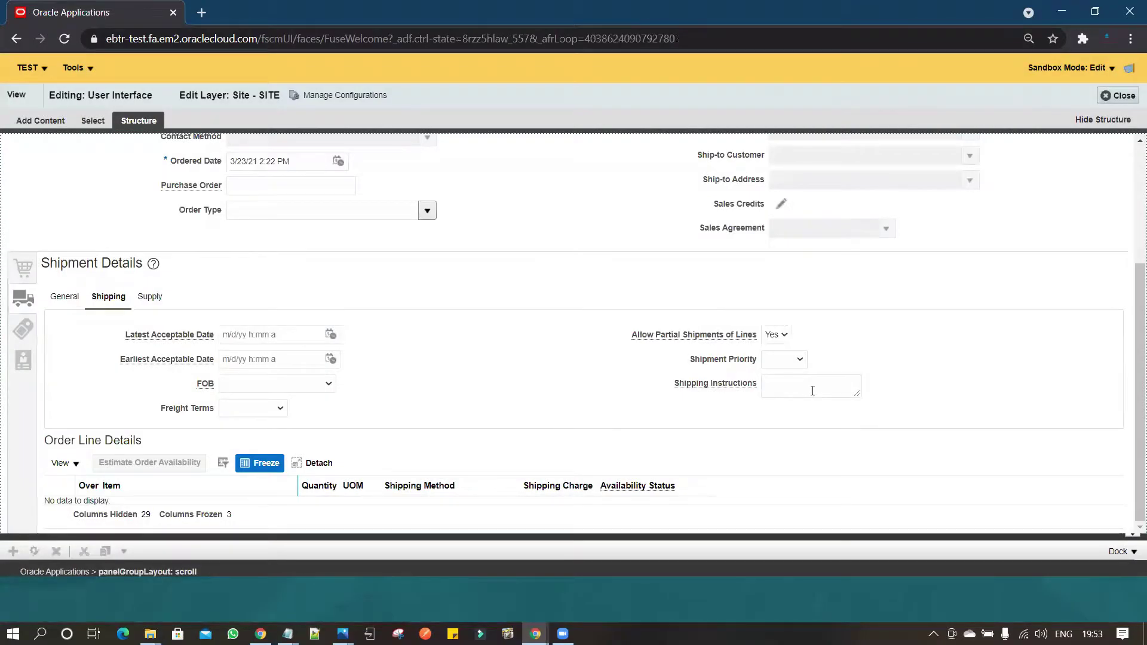
left_click(771, 387)
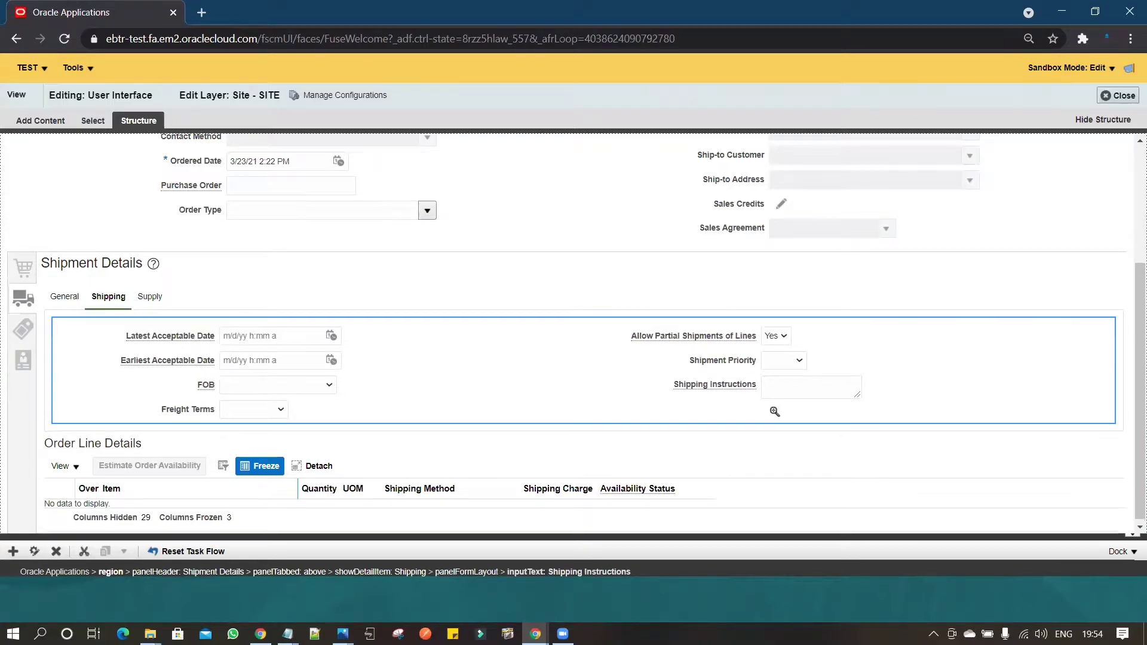
Open the Shipping Instructions component properties and bring up the expression editor for its Visible property.
left_click_drag(722, 537, 711, 438)
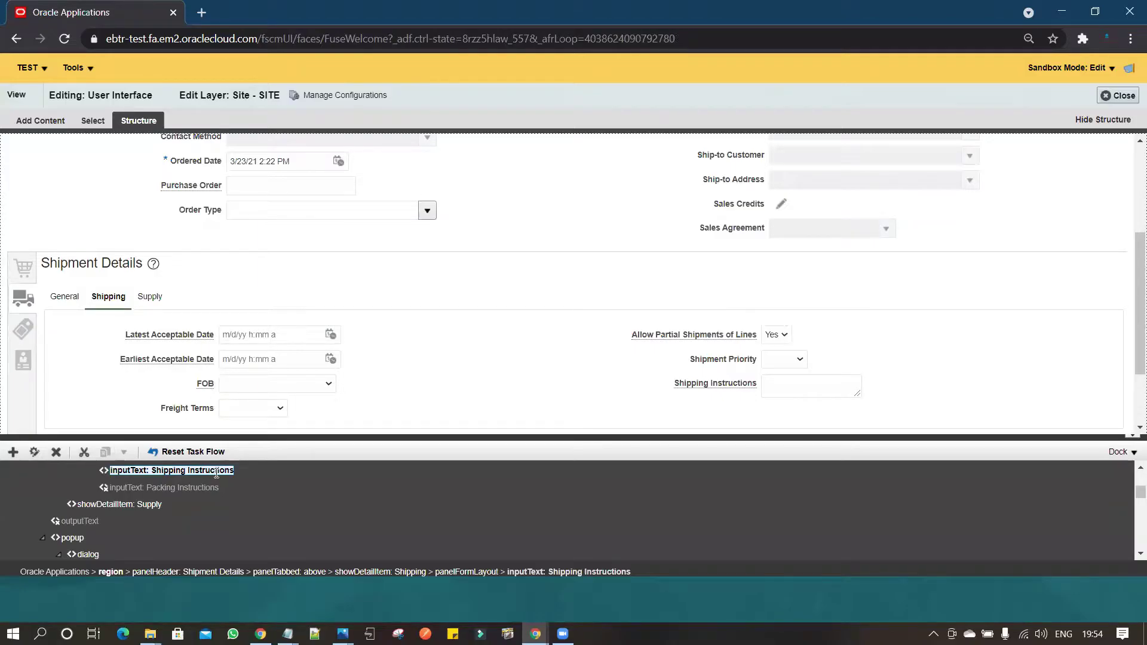
left_click(34, 453)
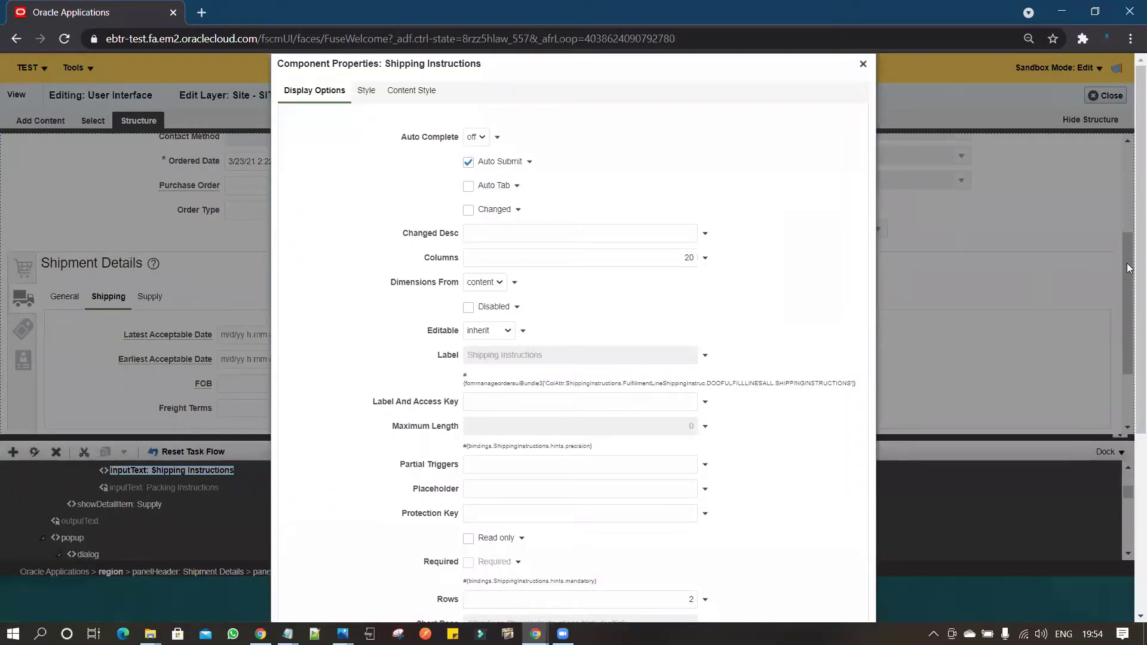
scroll(803, 460, "down", 5)
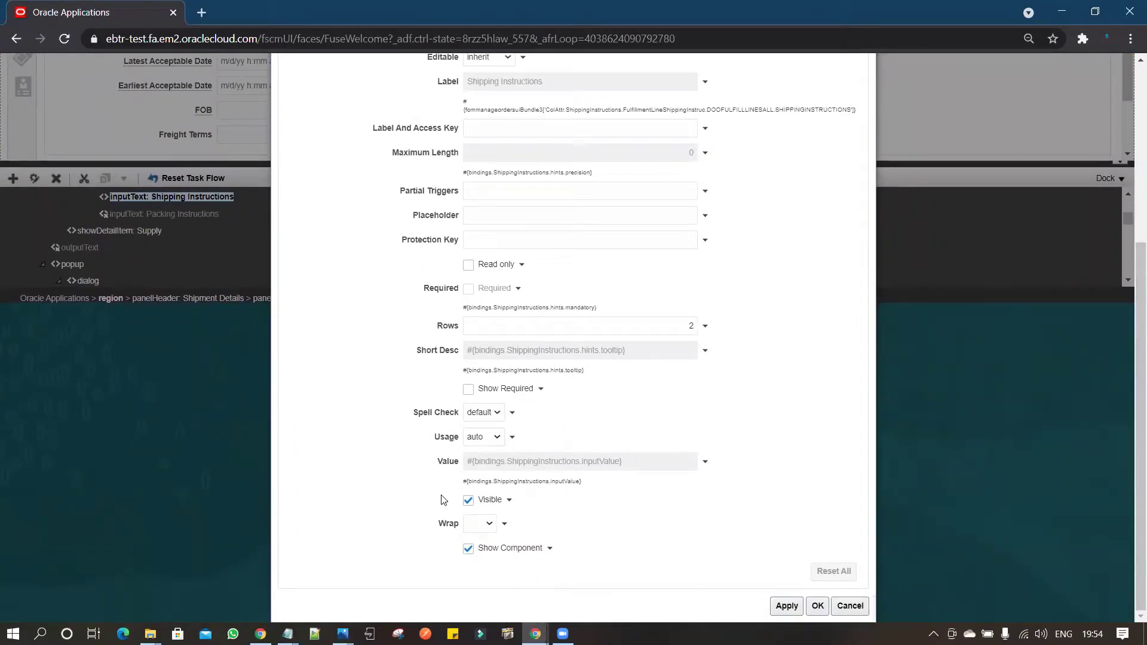
left_click(510, 500)
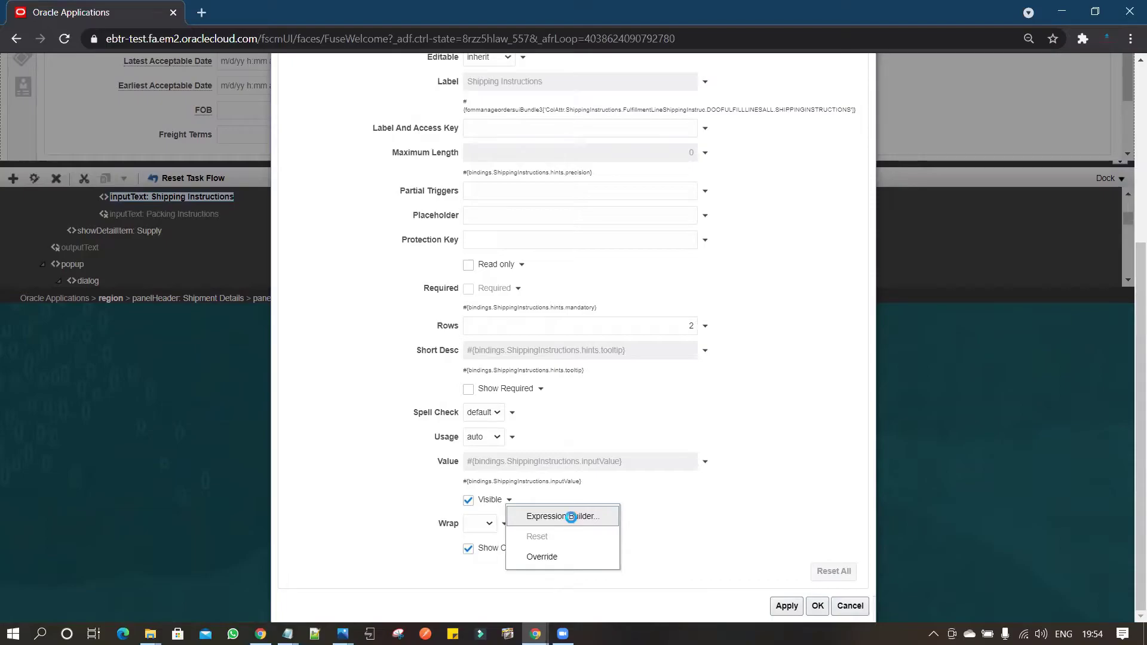
left_click(572, 517)
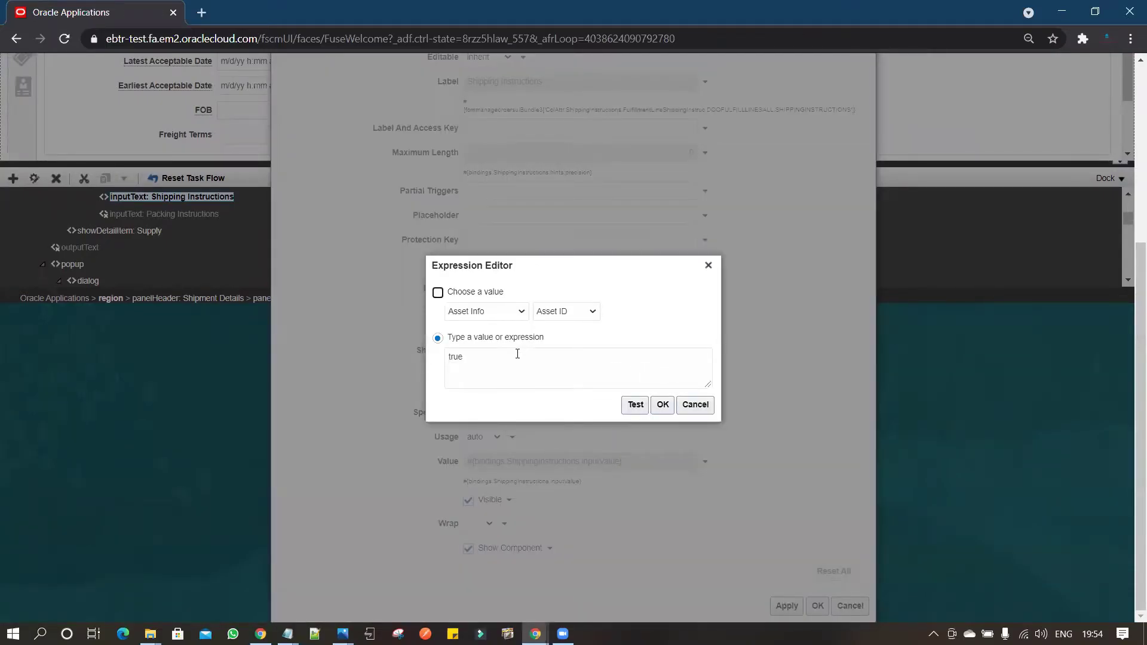
Replace the Visible expression with #securityContext.username==' as the start of the user name condition.
left_click_drag(517, 354, 442, 357)
key("BackSpace")
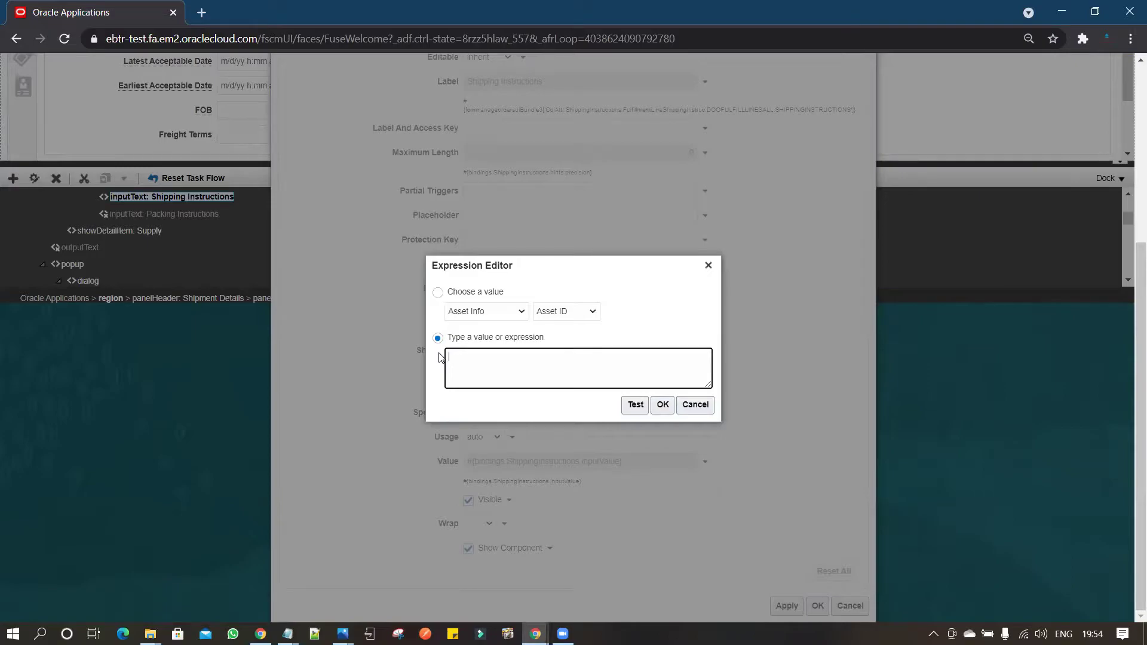
type("#")
type("securityContext.")
type("username==")
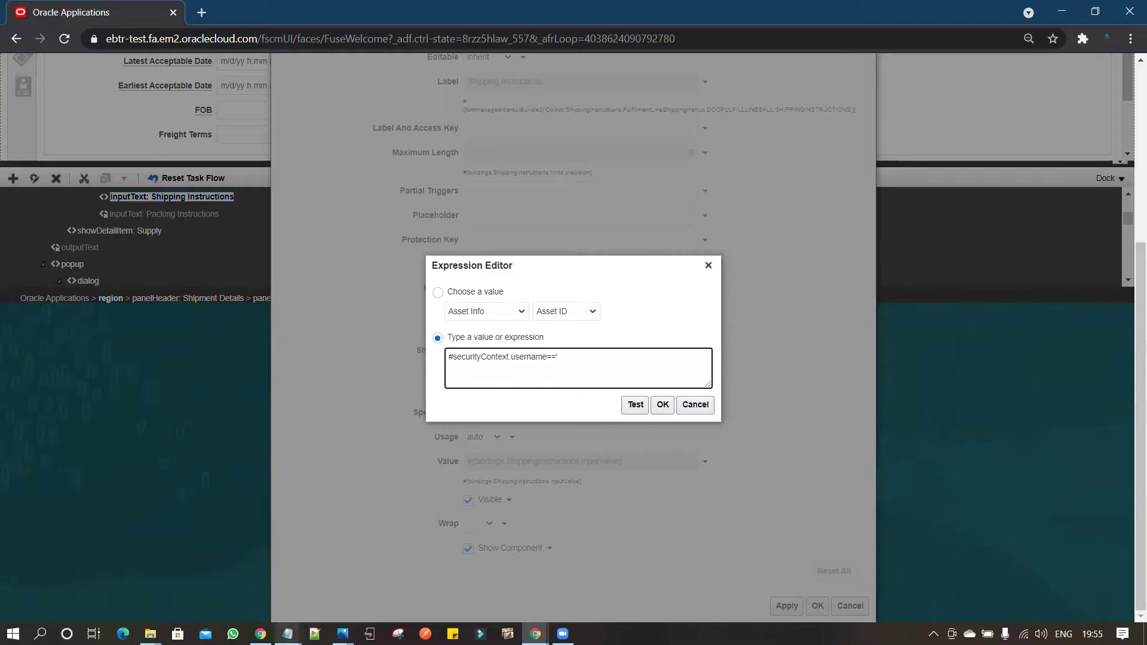
Copy Fusion.Nexgen Learning from the Notepad note and paste it into the Visible expression as the user name, adding the closing quote and brace.
left_click(288, 633)
left_click(557, 568)
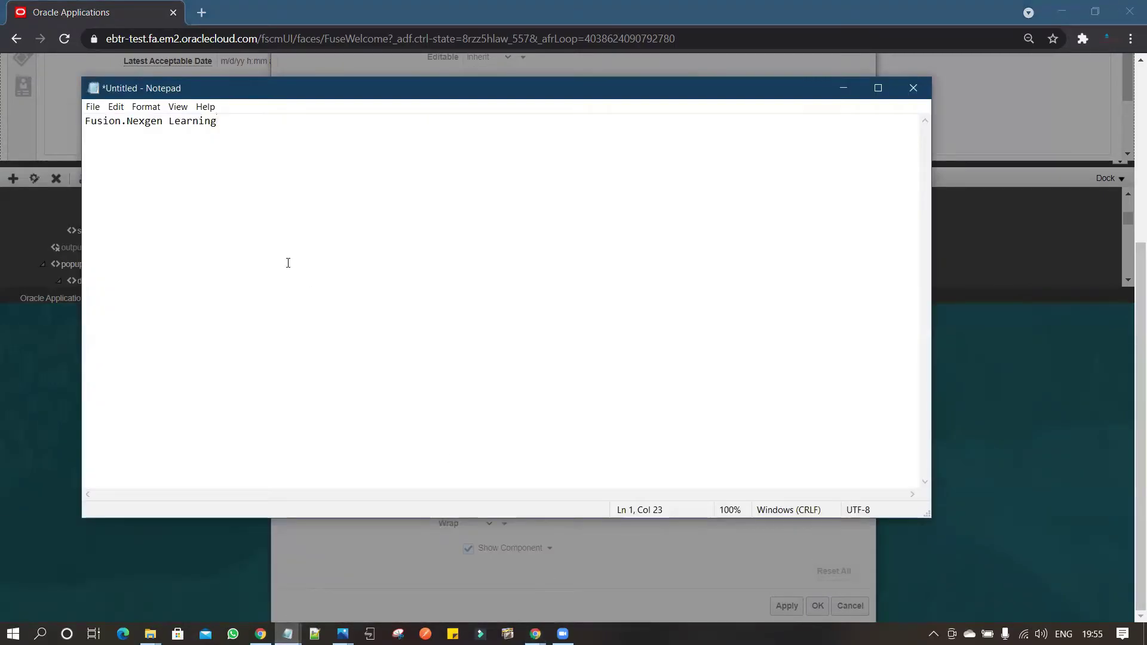
left_click_drag(230, 118, 85, 117)
key("ctrl+c")
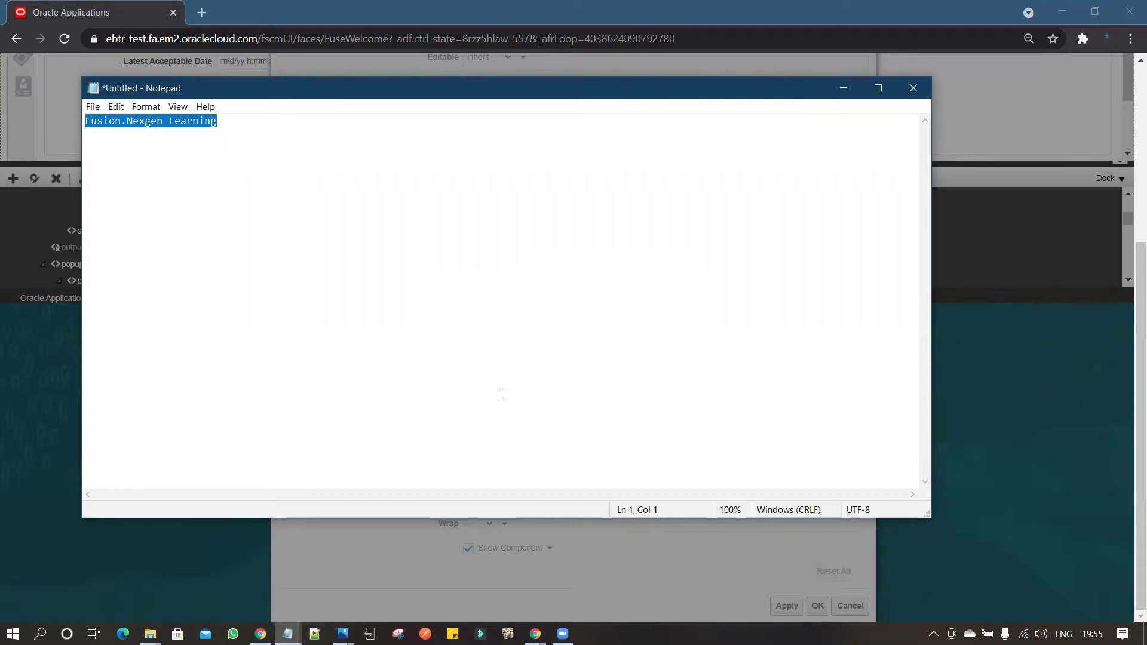
left_click(706, 559)
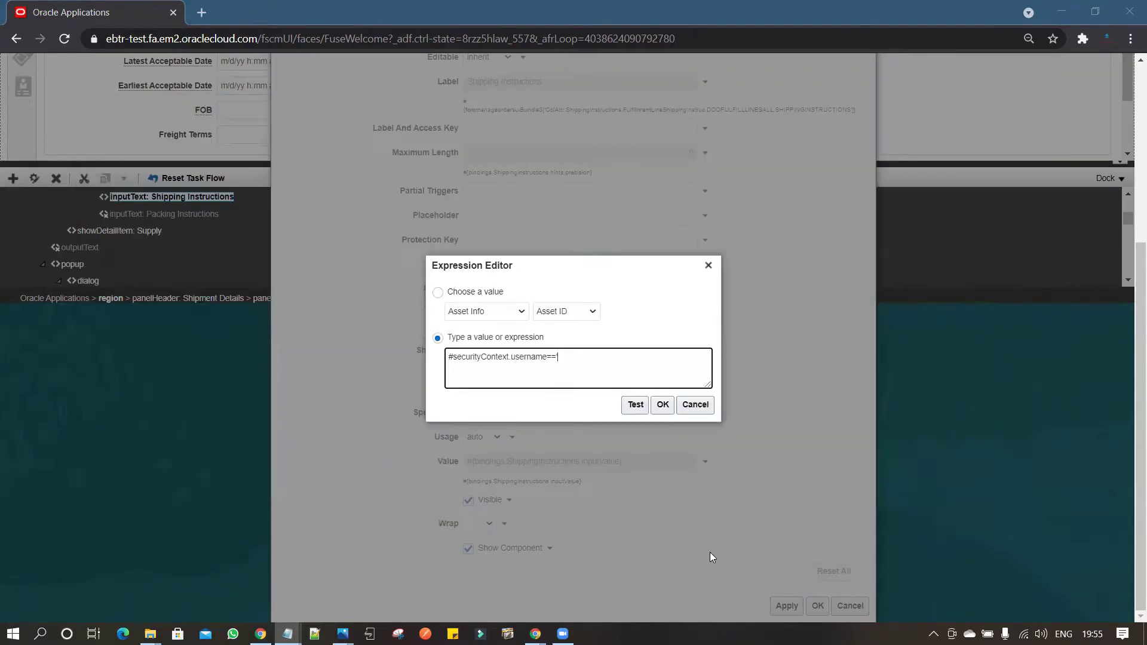
key("ctrl+v")
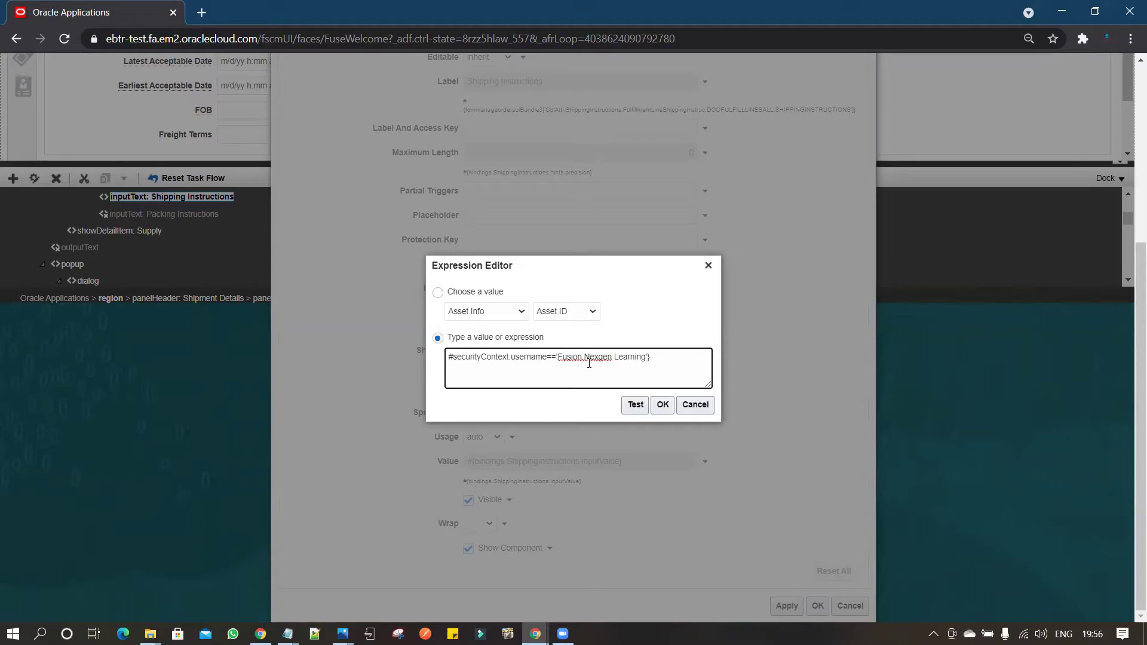
Correct the expression to #{securityContext.userName=='Fusion.Nexgen Learning'}, test it and accept it.
left_click(452, 357)
type("{")
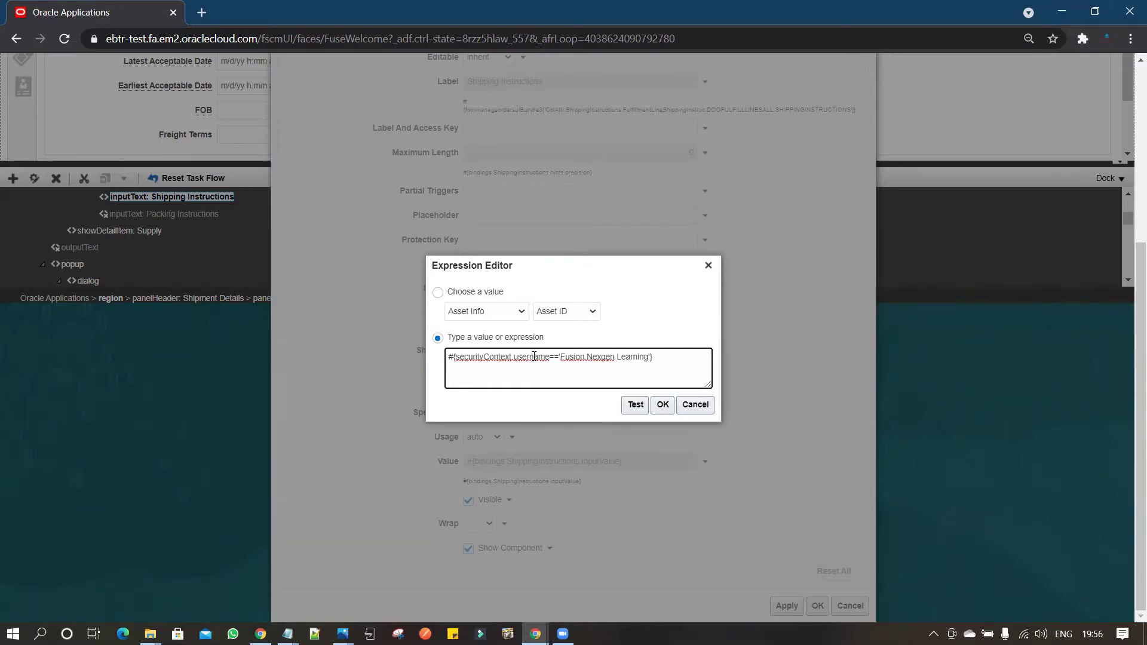
key("BackSpace")
type("N")
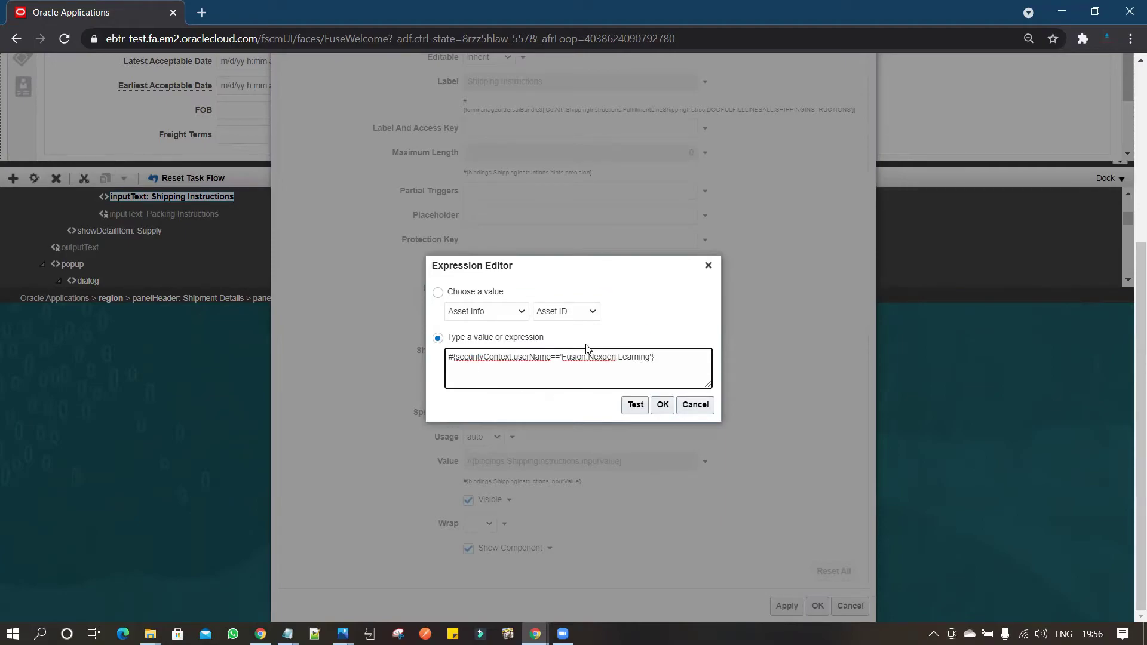
left_click(635, 404)
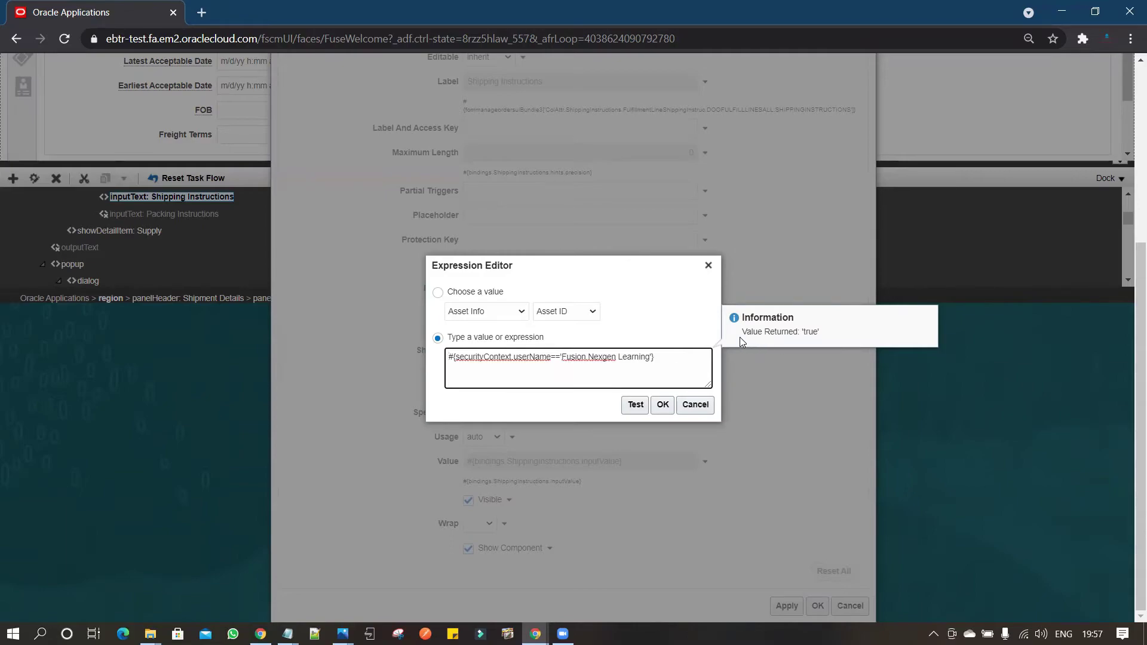
left_click(663, 405)
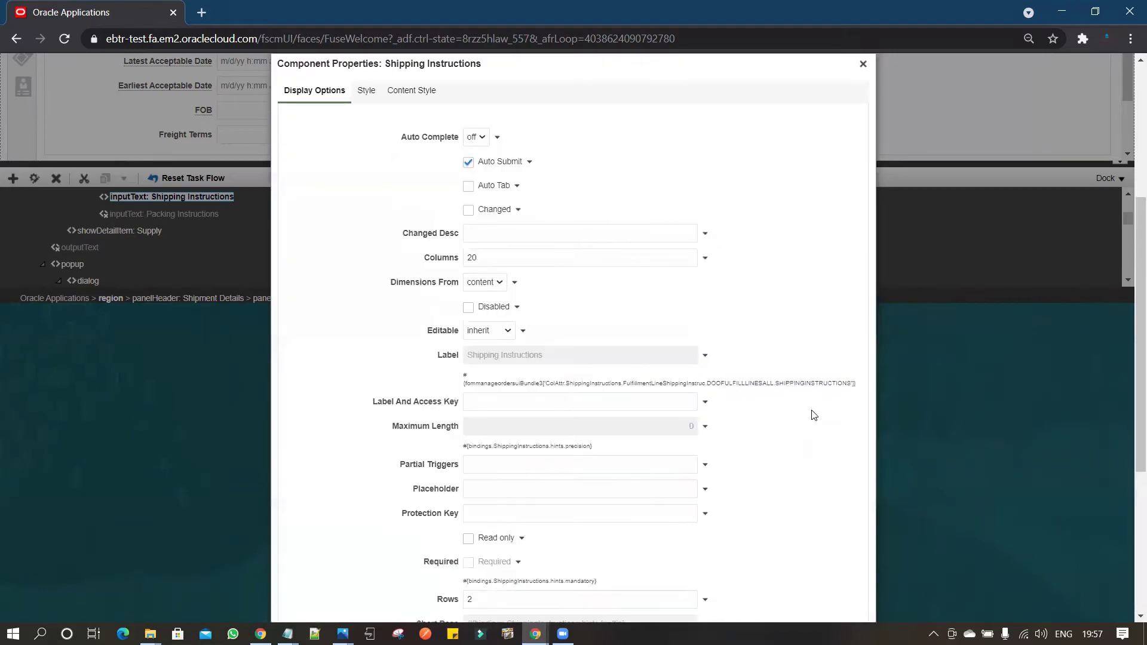
Review the Visible expression in the Shipping Instructions component properties and close them without applying the change.
left_click_drag(1138, 399, 1125, 539)
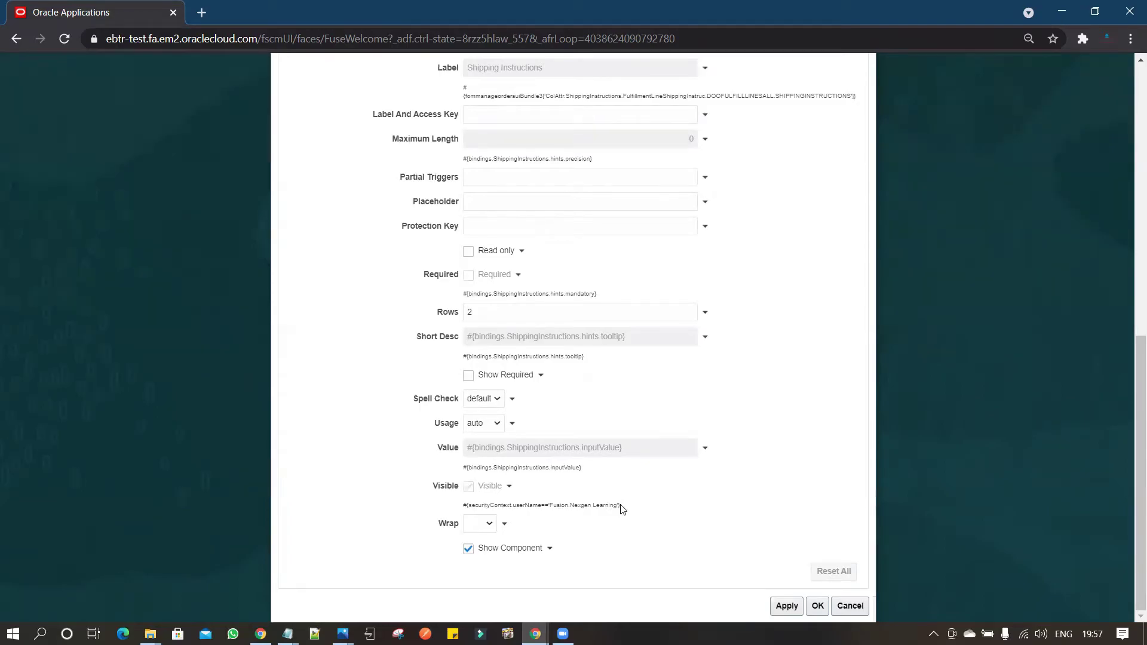
scroll(623, 508, "up", 5)
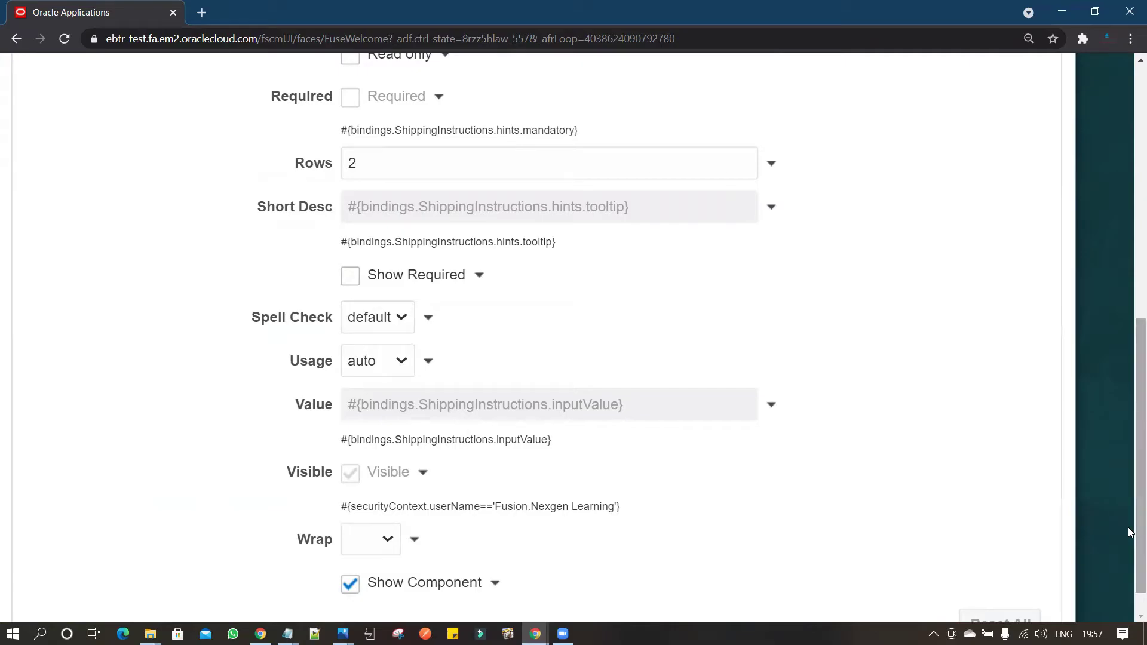
scroll(901, 364, "down", 4)
left_click_drag(1129, 363, 1129, 164)
scroll(1115, 153, "up", 2)
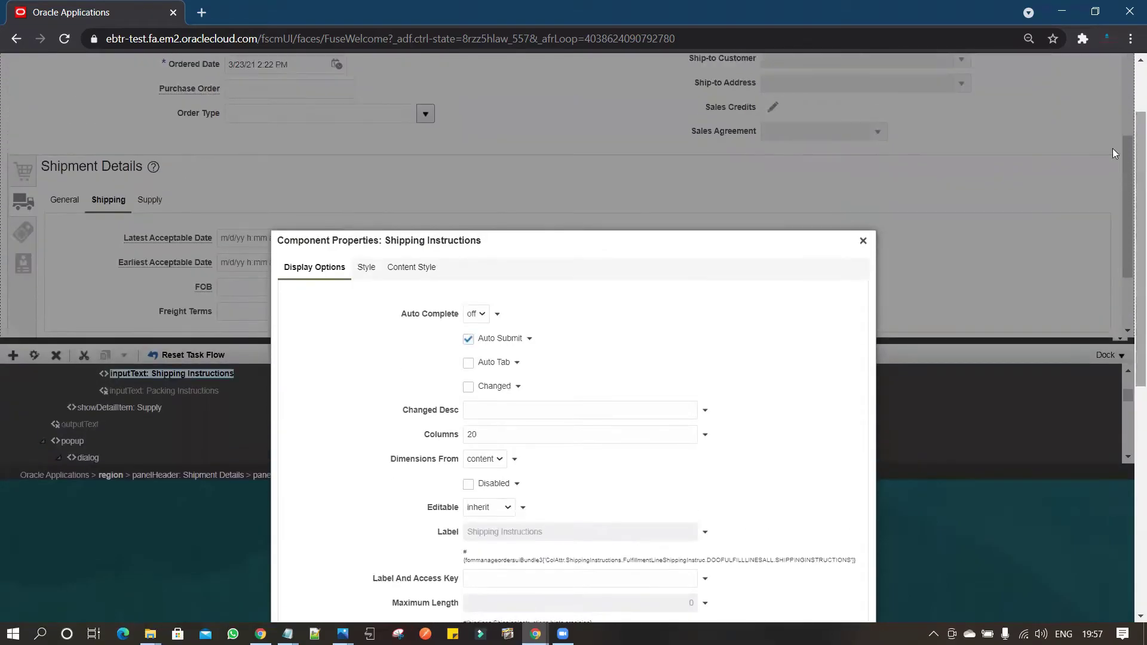
left_click(866, 240)
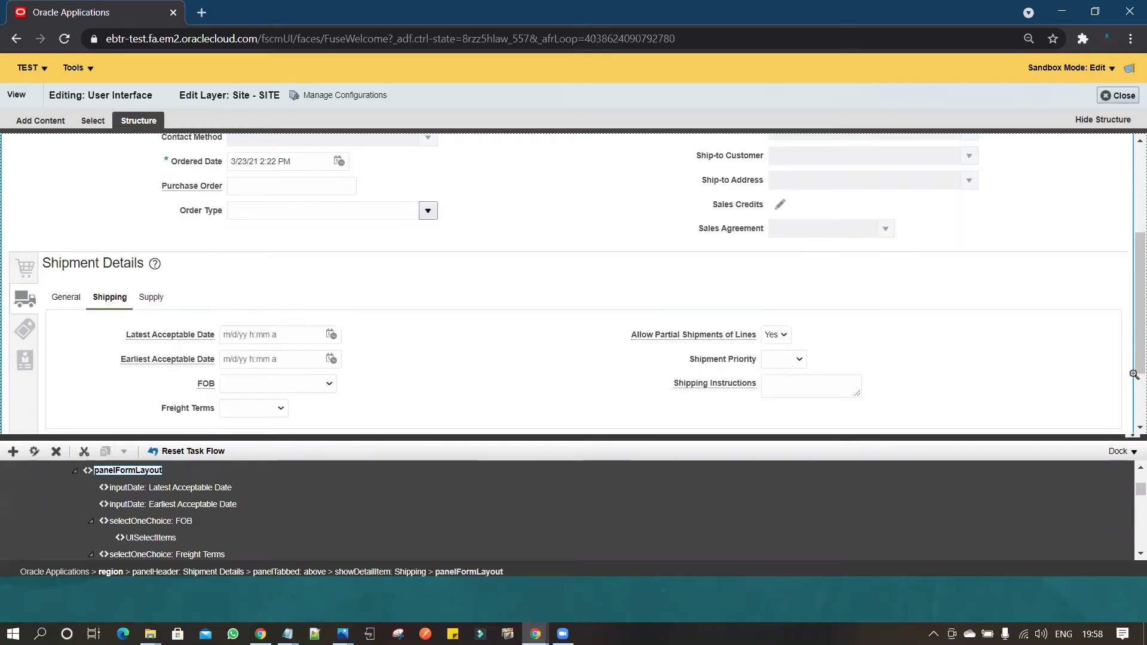
Reopen the component properties of the Shipping Instructions field and open the expression editor for Visible.
left_click(735, 392)
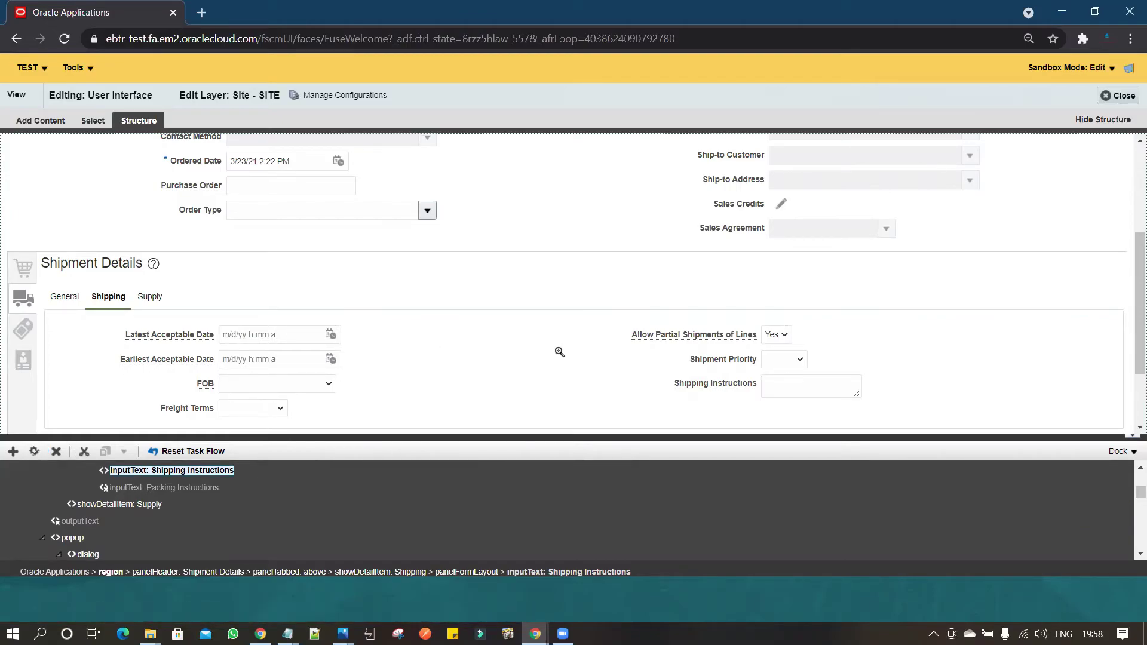
left_click(35, 451)
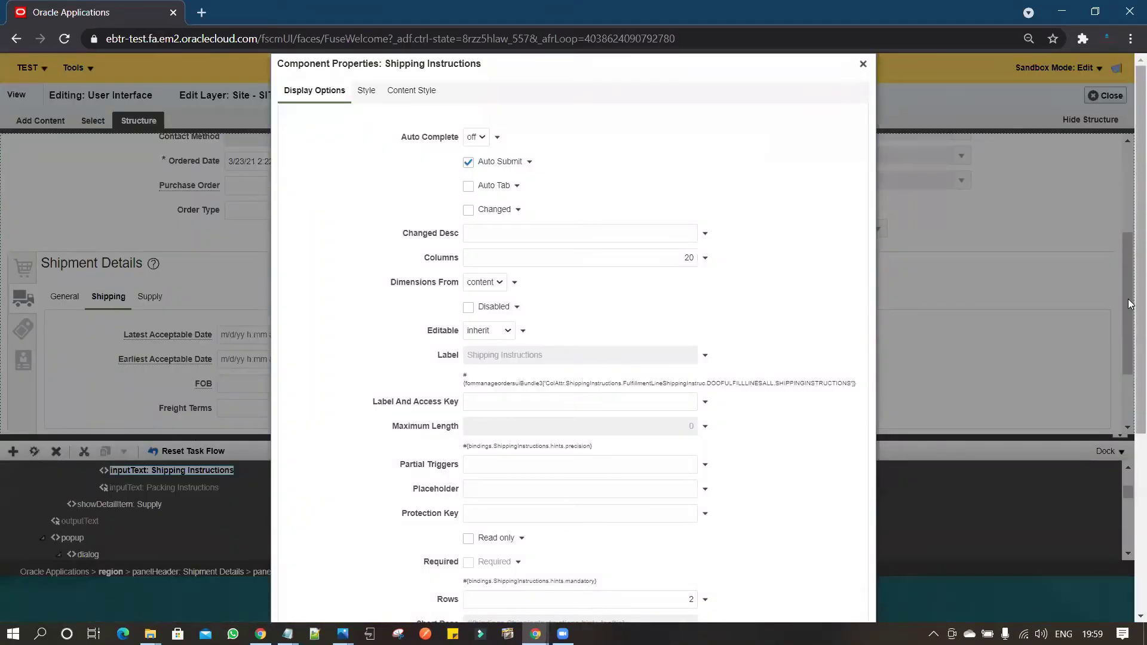
scroll(1130, 332, "down", 5)
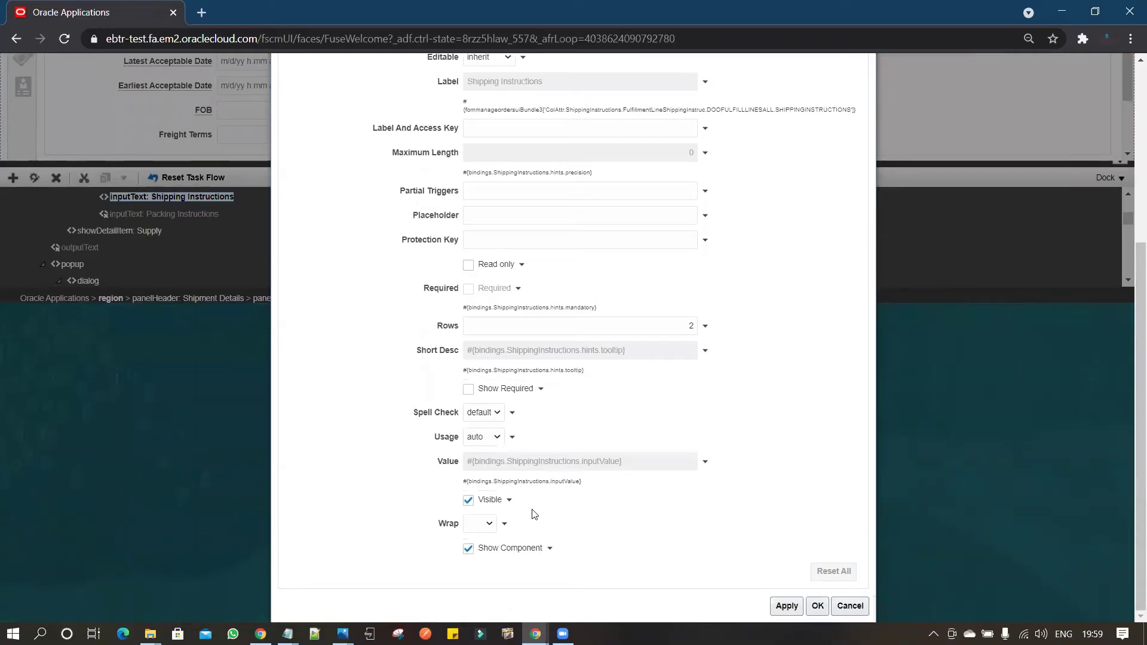
left_click(509, 500)
left_click(593, 515)
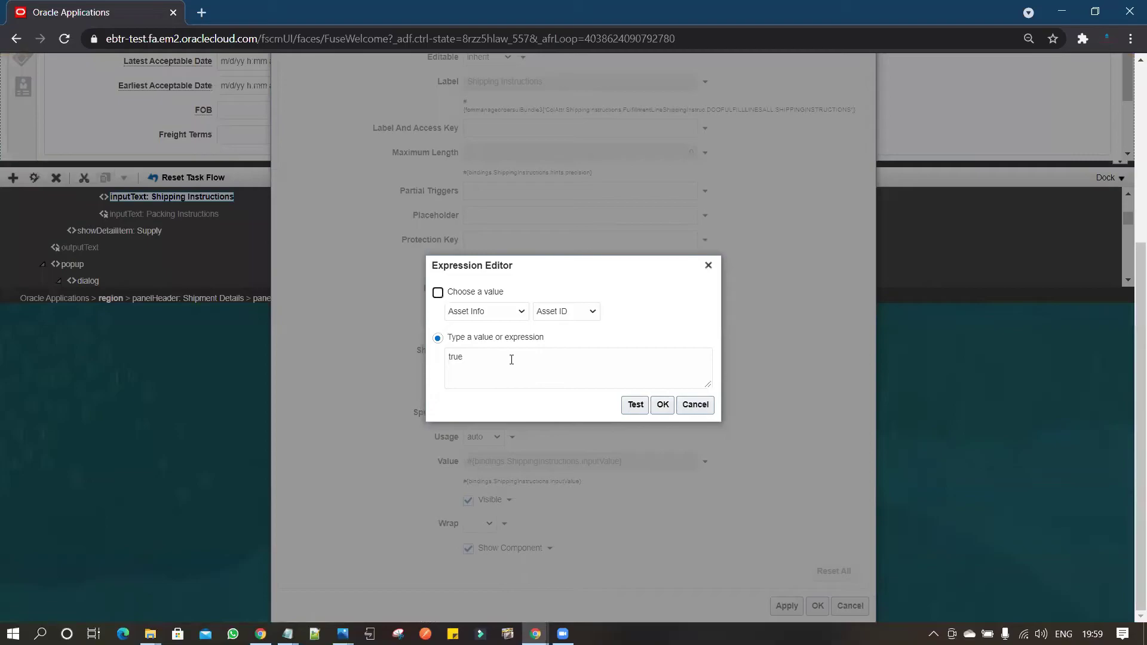
Replace the Visible expression with #{securityContext.userName!='Fusion.Nexgen Learning'}, test it and accept it.
left_click_drag(512, 359, 444, 348)
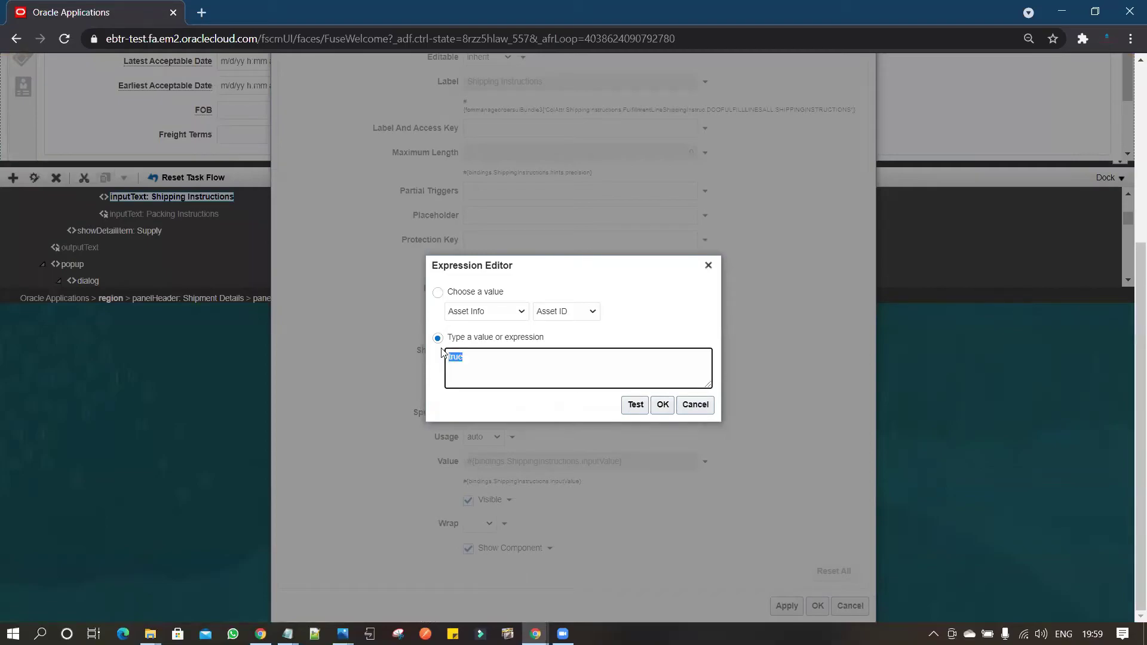
type("#")
type("{securityContext.userName!='")
type("Fusion Nexgen Learning")
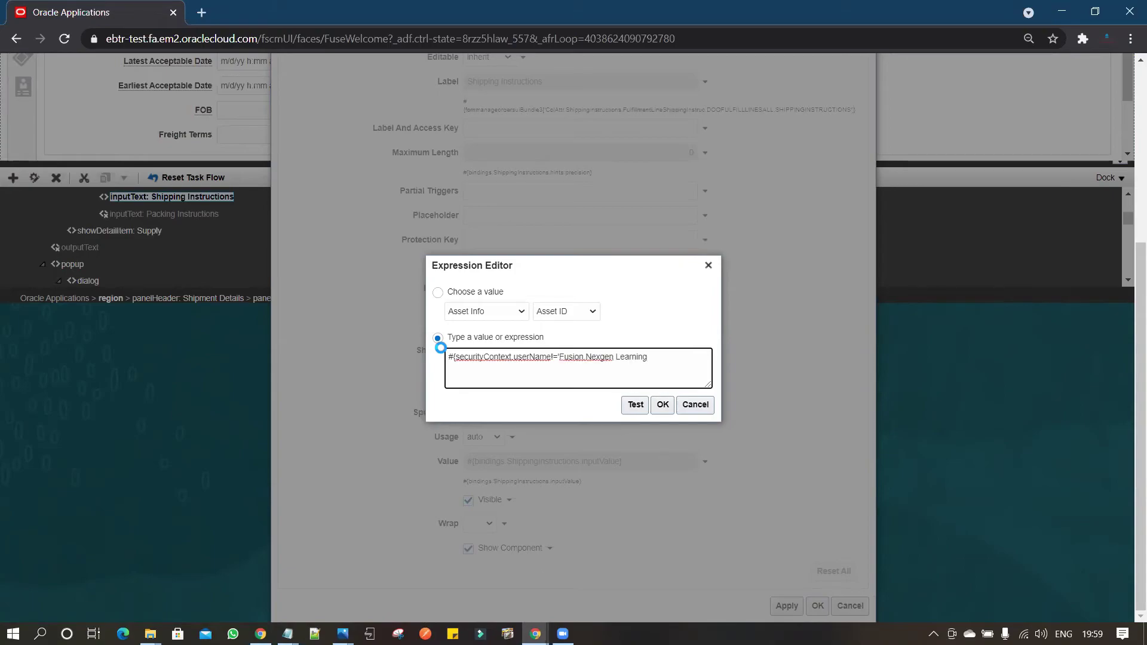
type("'")
left_click(634, 405)
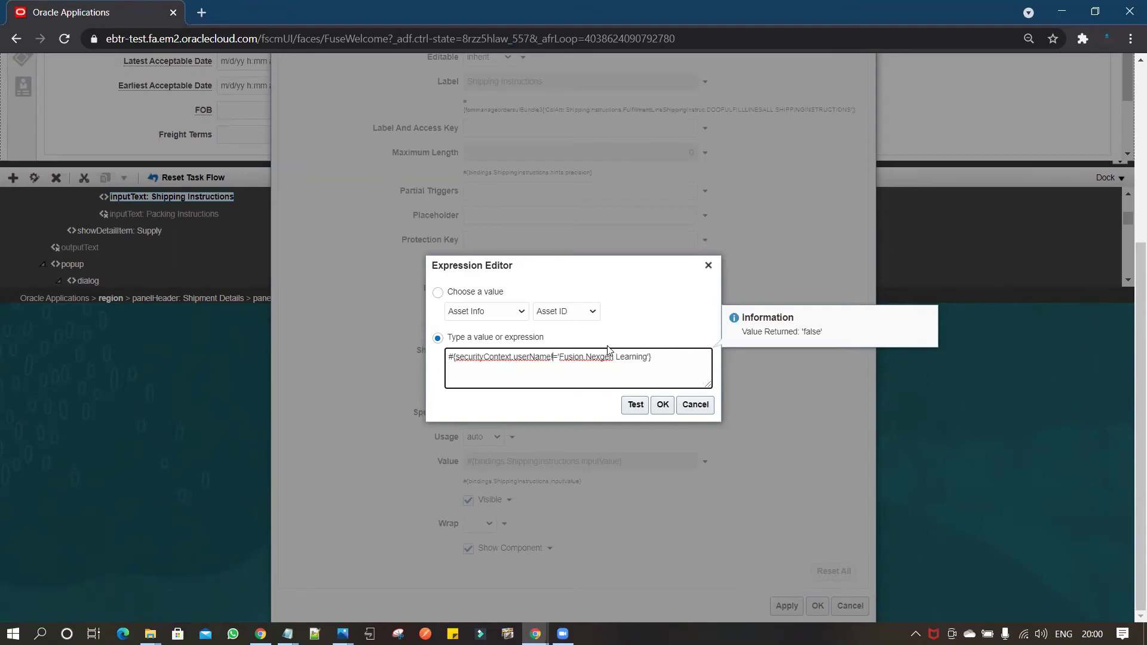
left_click(662, 406)
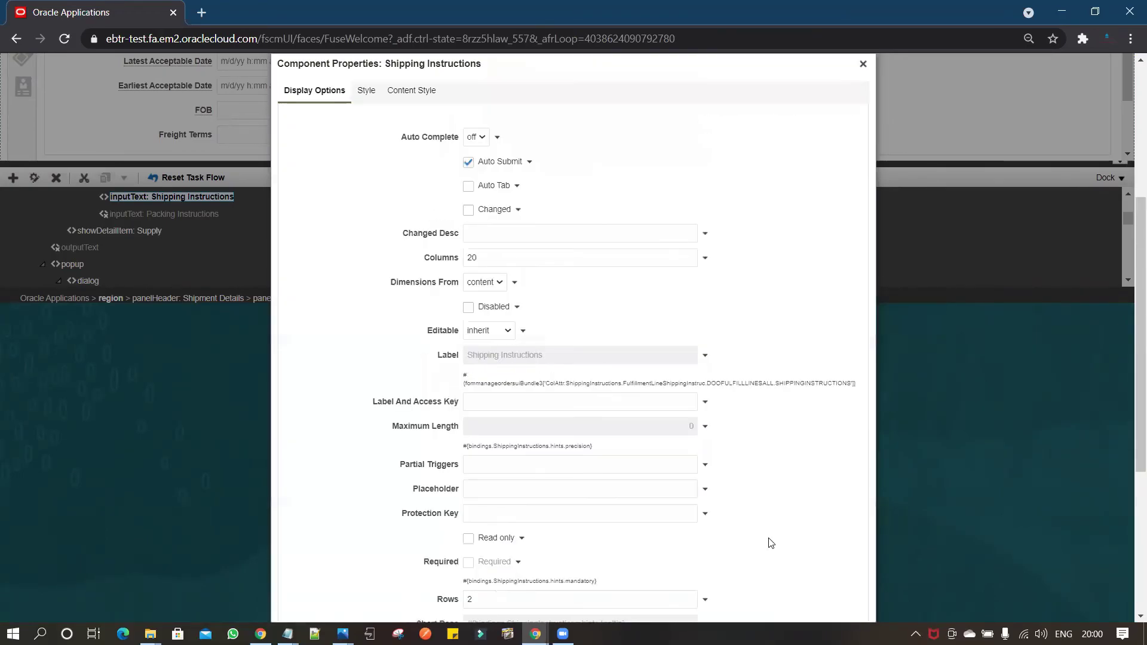
Check the Visible expression in the component properties, apply the change and confirm the properties.
left_click_drag(1131, 442, 1130, 558)
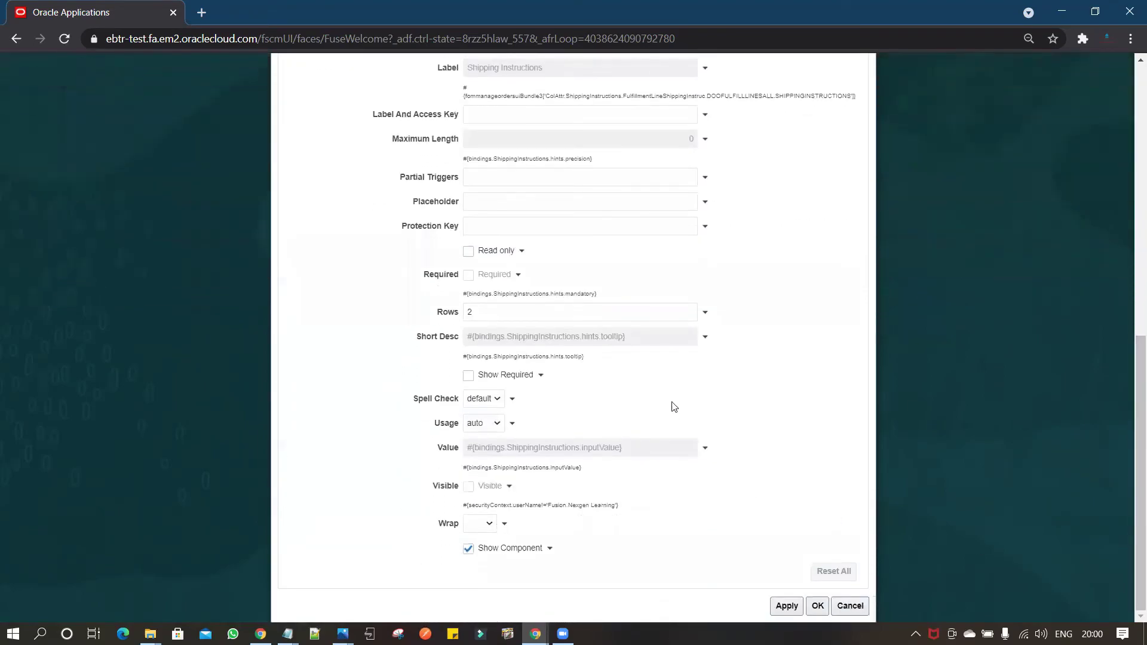
scroll(670, 402, "up", 4)
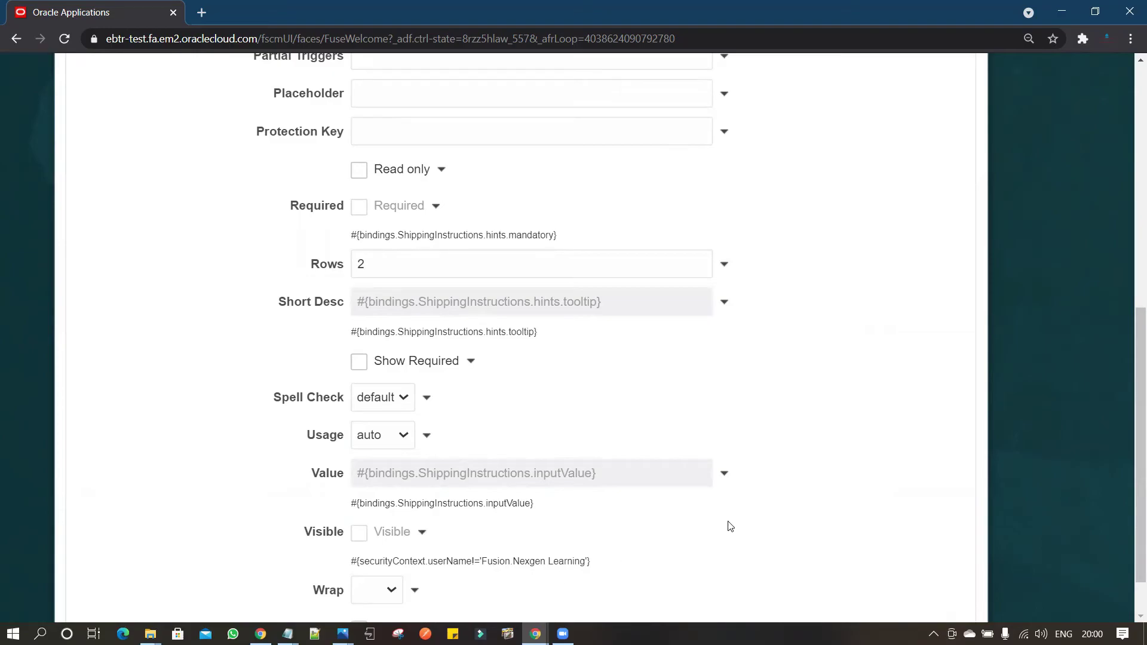
key("ctrl+minus")
key("ctrl+minus")
left_click(783, 608)
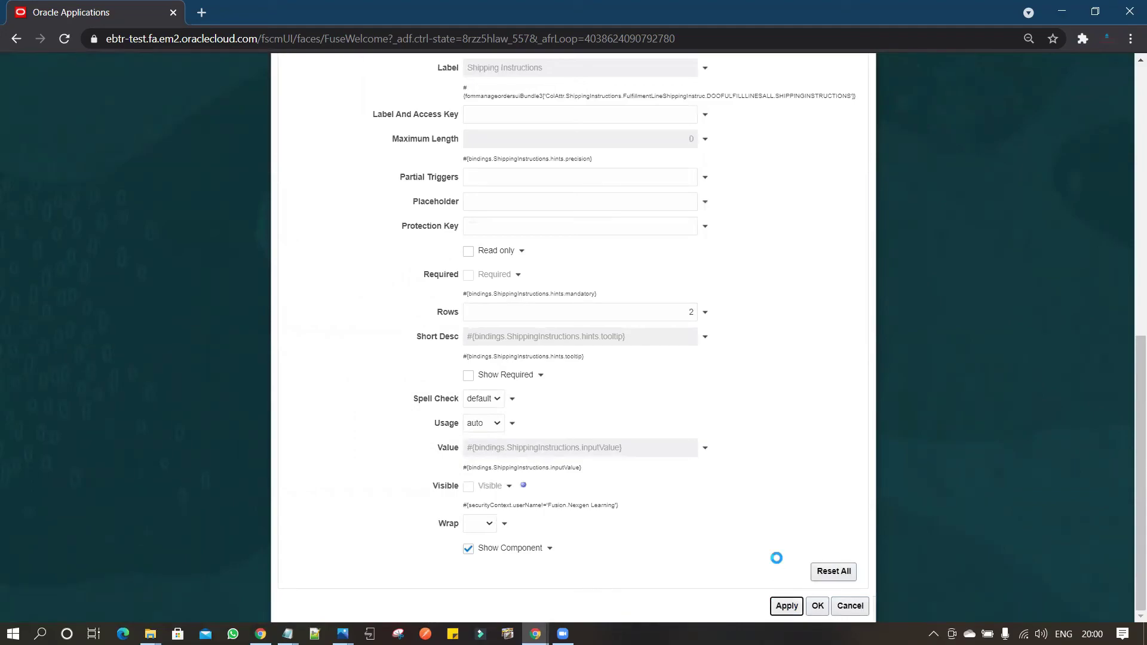
left_click(817, 606)
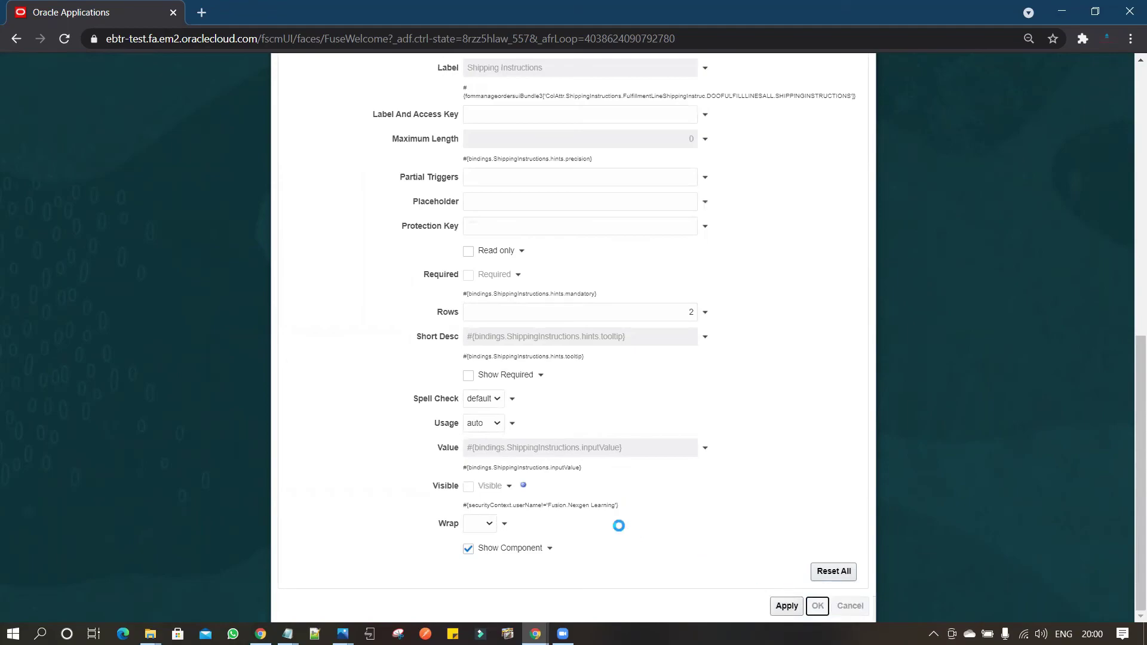